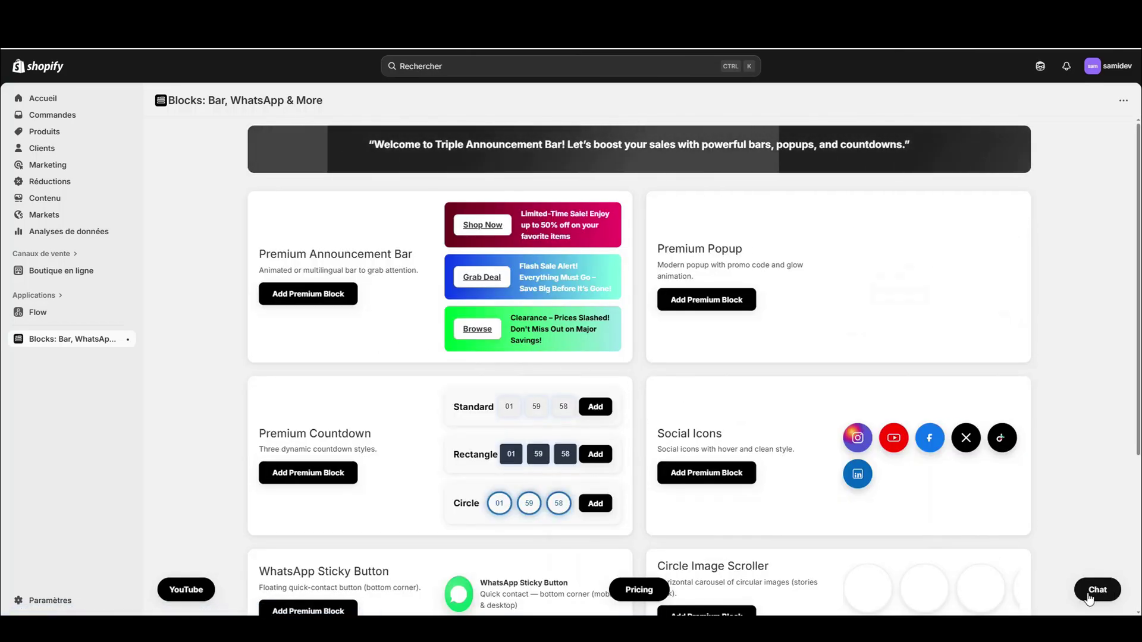
# Step: Add the Premium Announcement Bar block, dismiss its tip, then delete it from the template section
pyautogui.scroll(-4, 1038, 535)
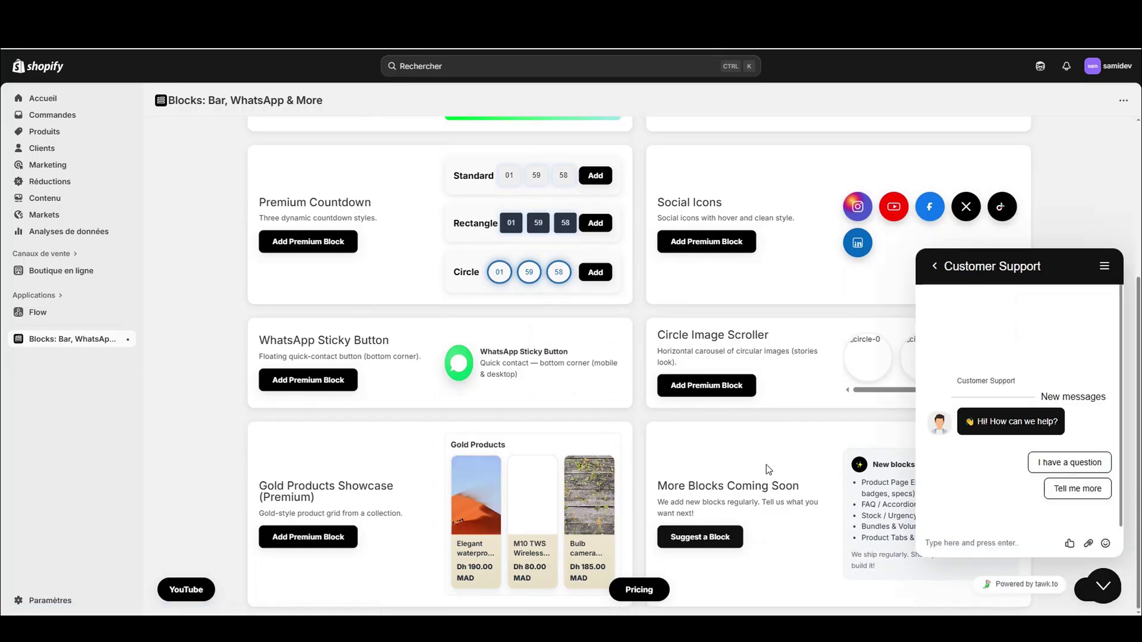
pyautogui.scroll(4, 762, 504)
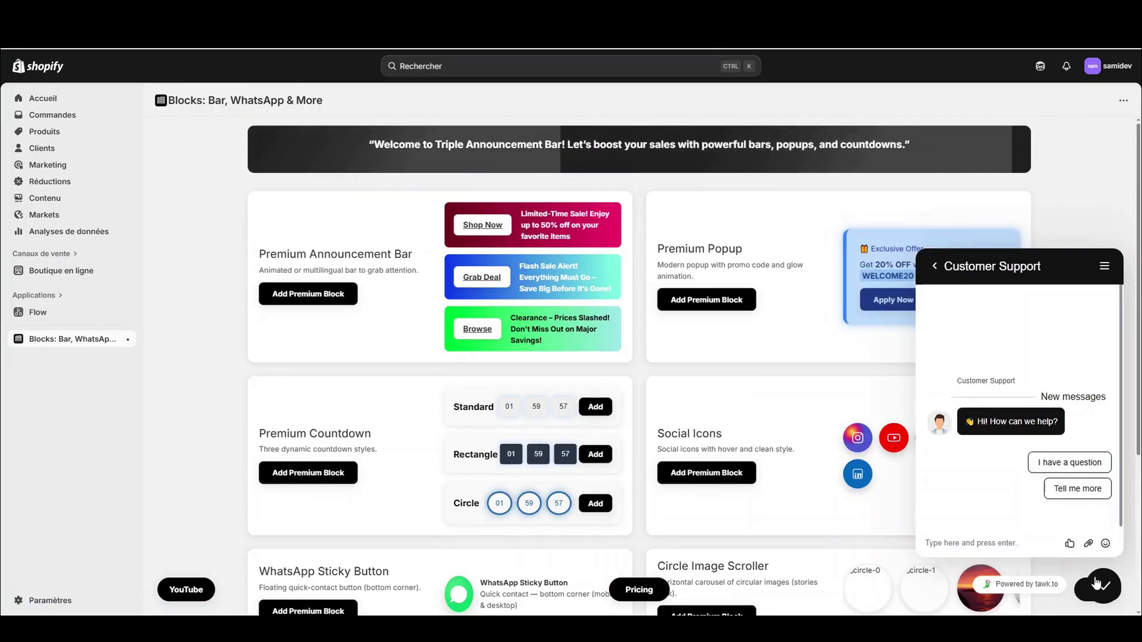
pyautogui.scroll(-3, 1034, 459)
pyautogui.scroll(6, 1033, 459)
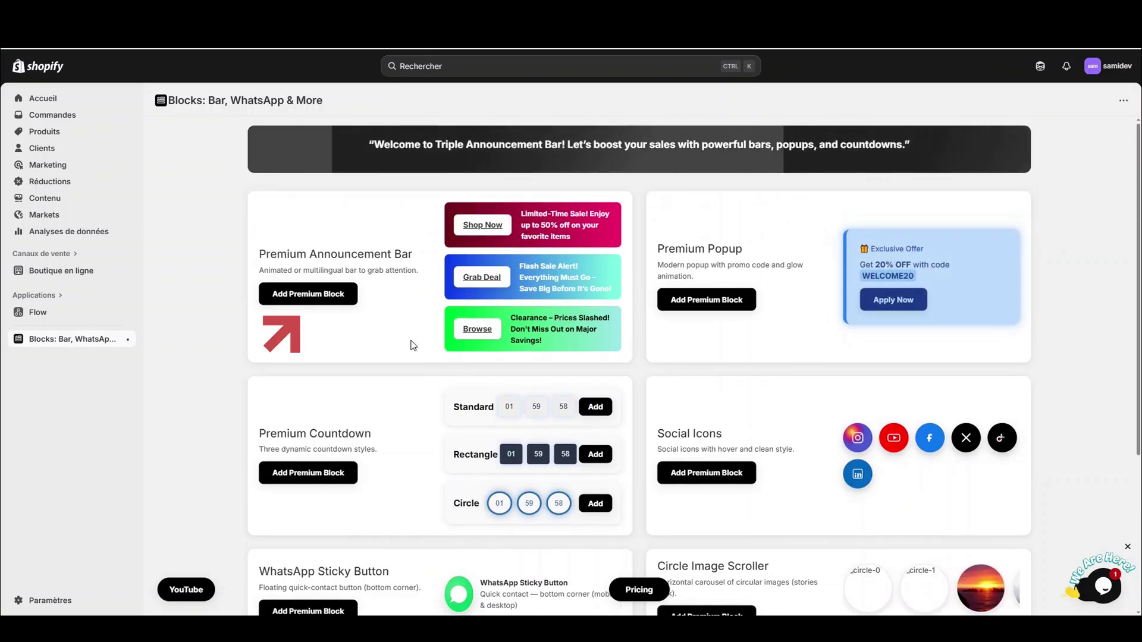
pyautogui.click(327, 300)
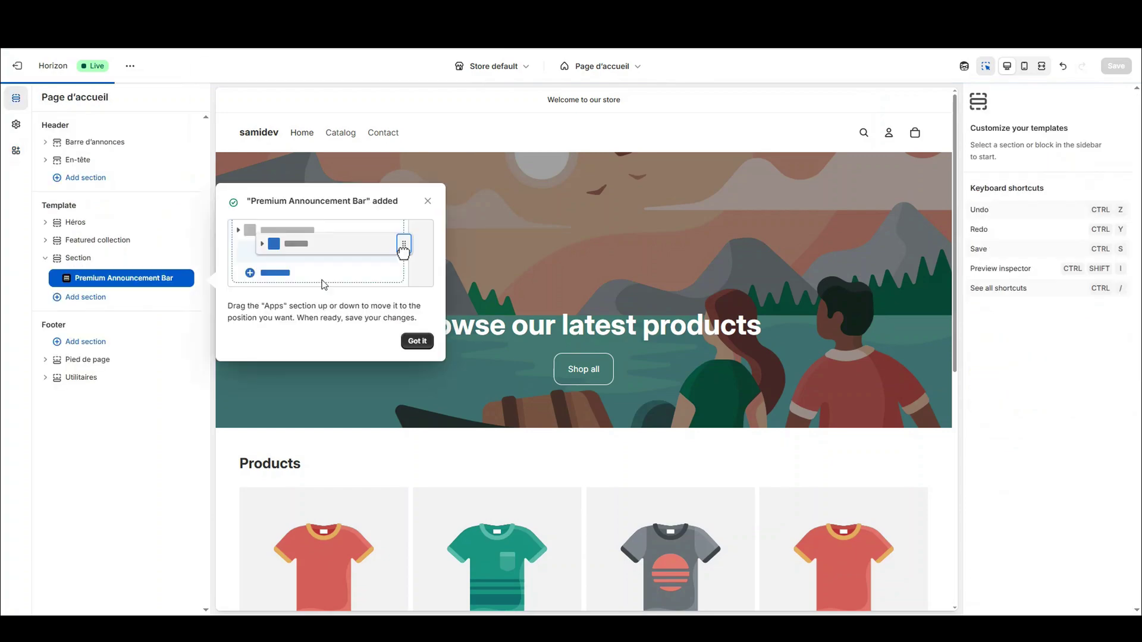
pyautogui.click(416, 343)
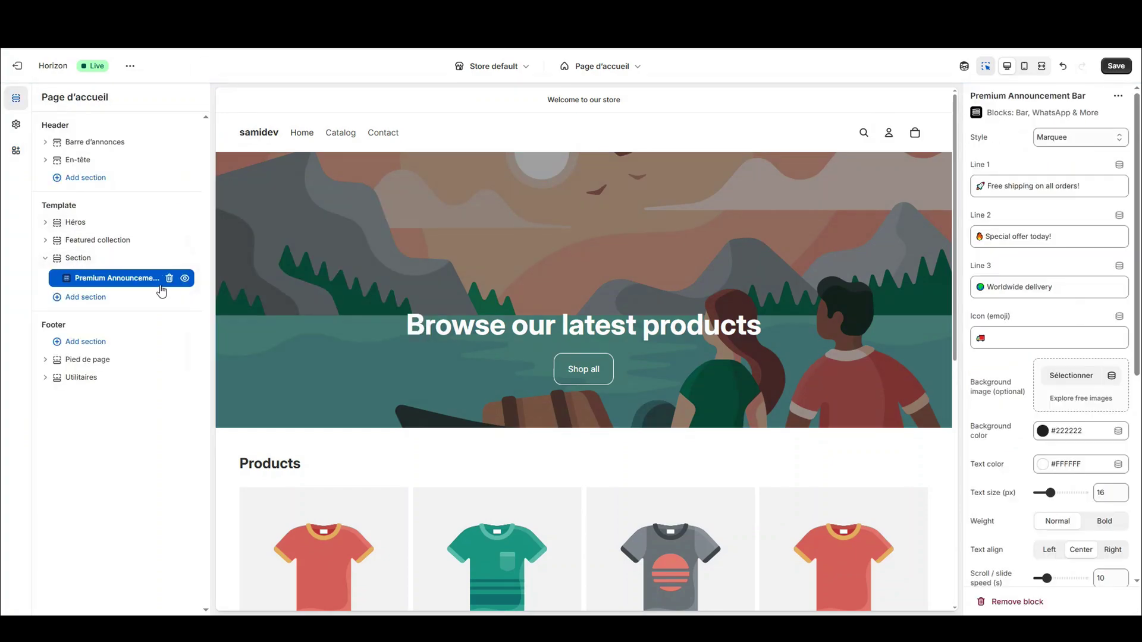
pyautogui.click(157, 284)
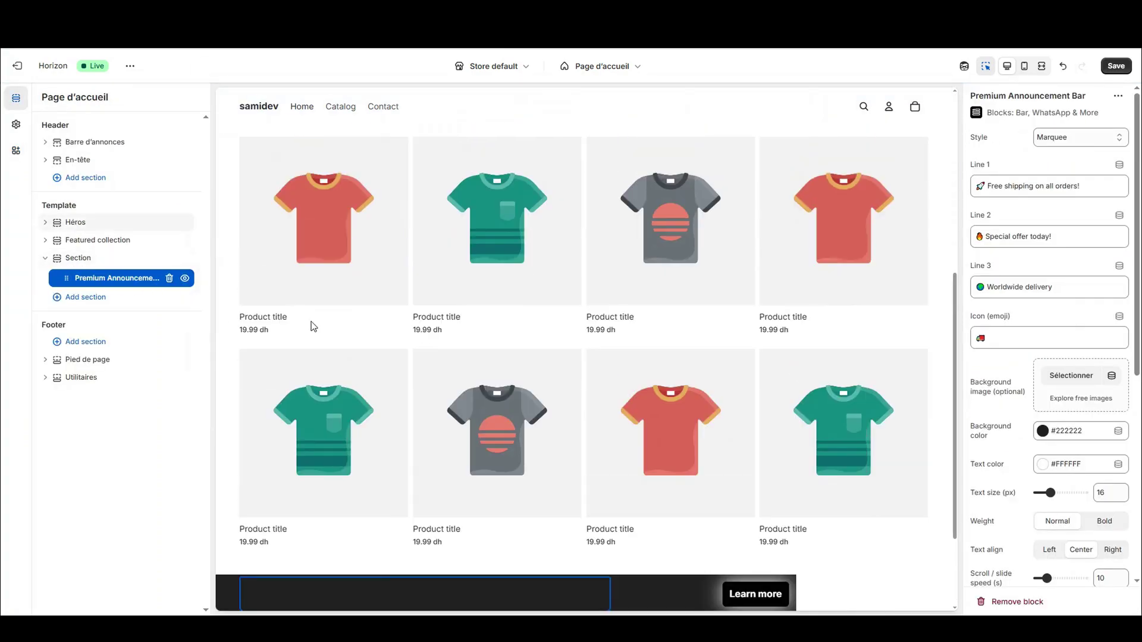
pyautogui.click(169, 279)
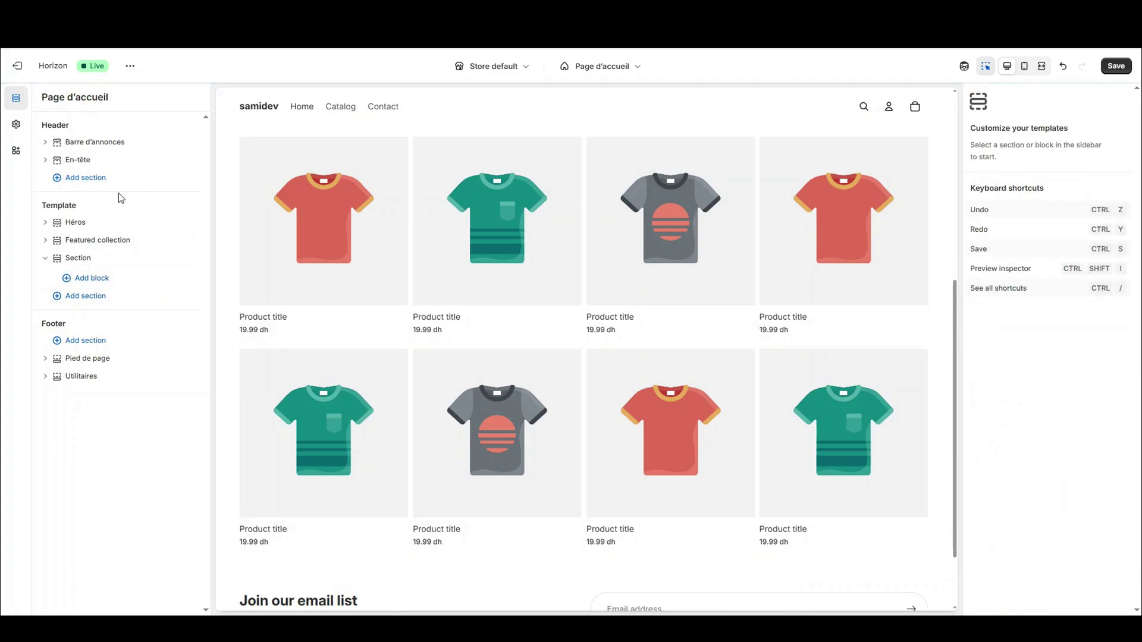
# Step: Add Premium Announcement Bar as a new app section at the top of the header
pyautogui.click(117, 132)
pyautogui.click(316, 168)
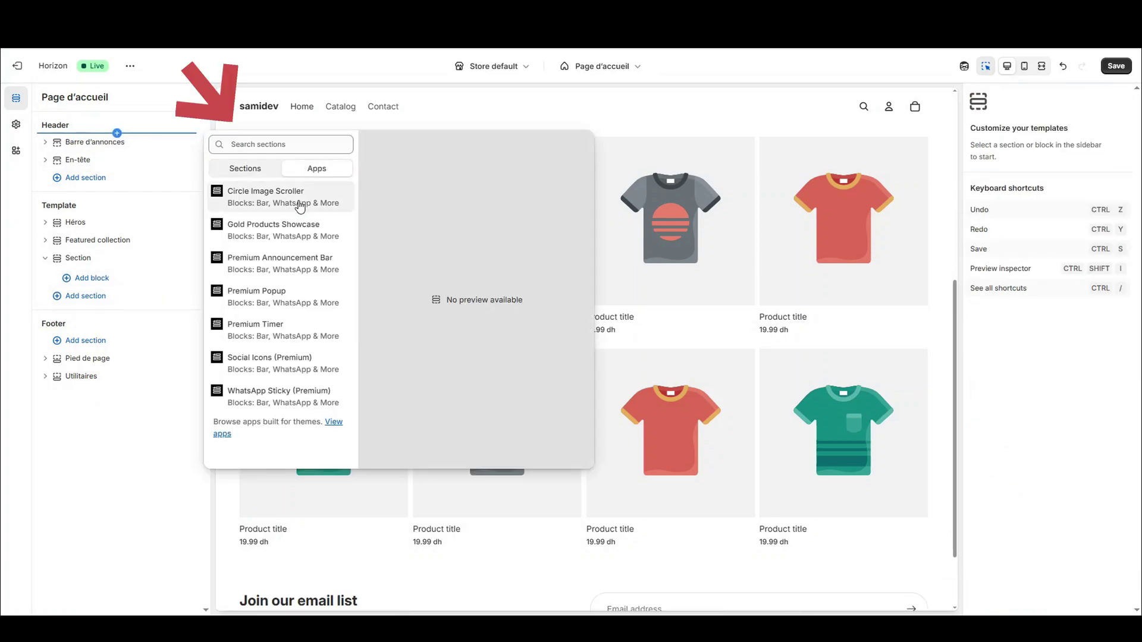
pyautogui.click(274, 273)
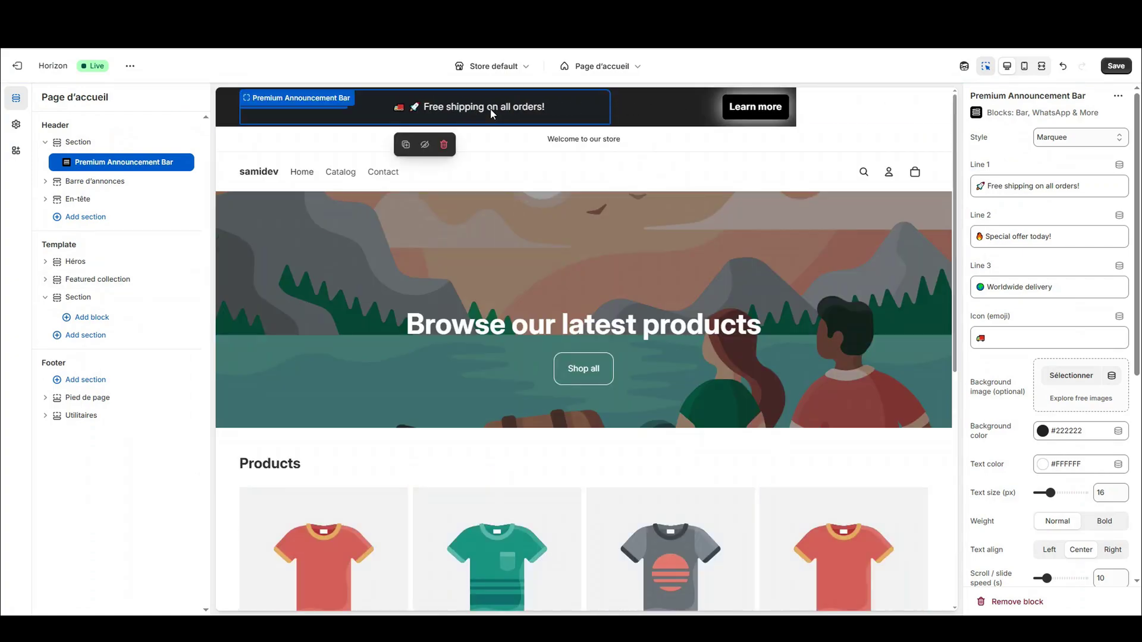
# Step: Set the header section's alignment to Centre
pyautogui.click(857, 107)
pyautogui.click(1077, 203)
pyautogui.click(1077, 173)
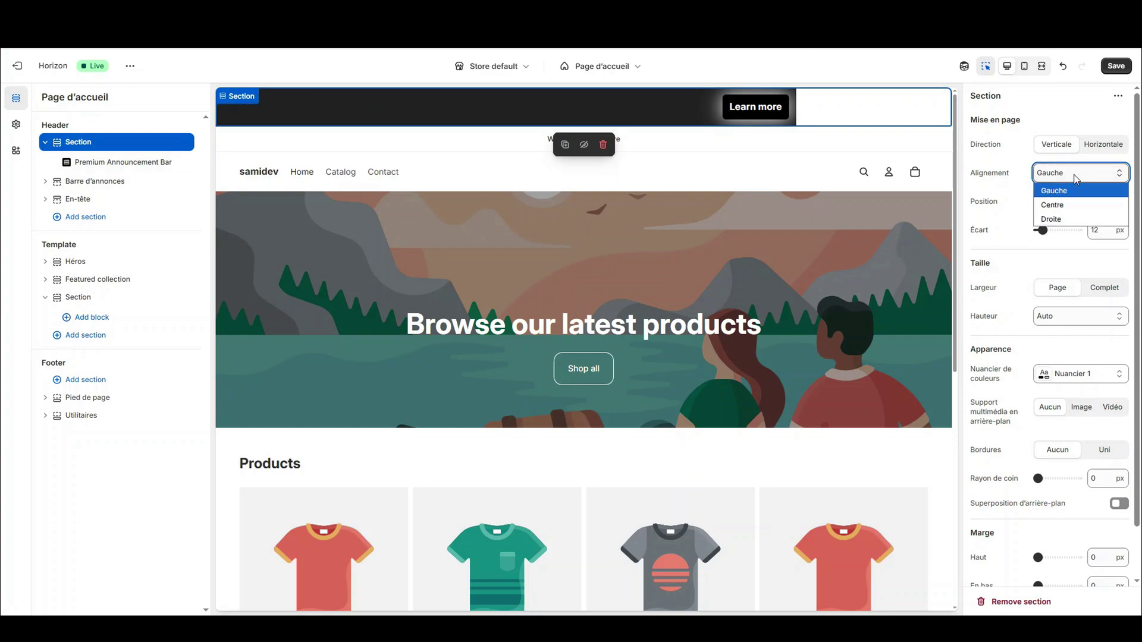
pyautogui.click(1069, 202)
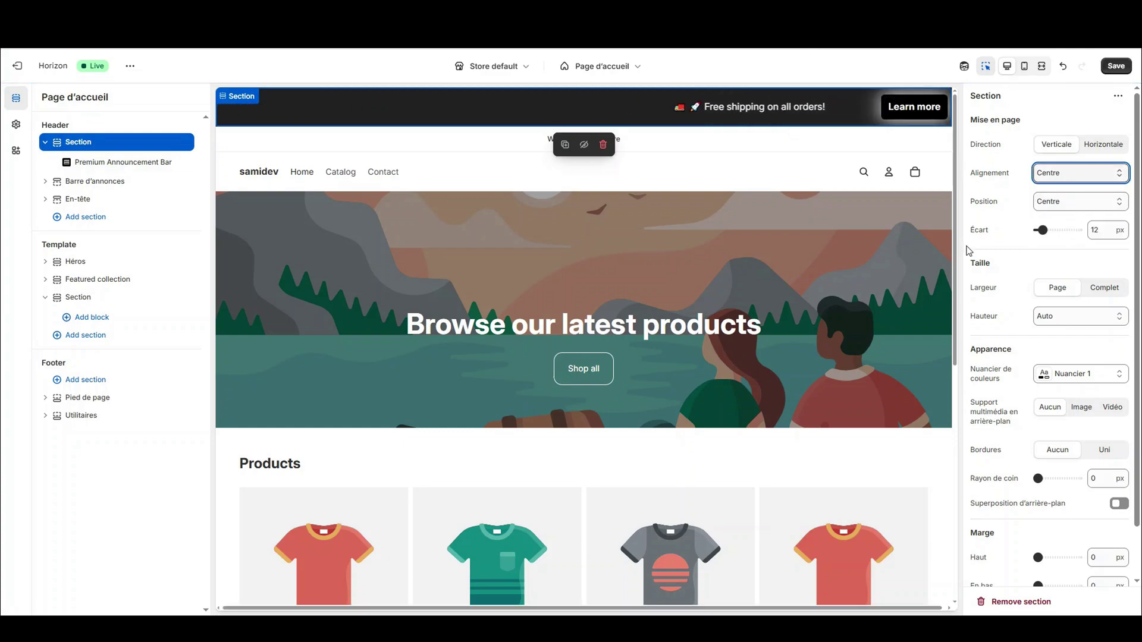
# Step: Make the announcement text Bold and append the Line 2 and Line 3 messages to Line 1
pyautogui.click(701, 108)
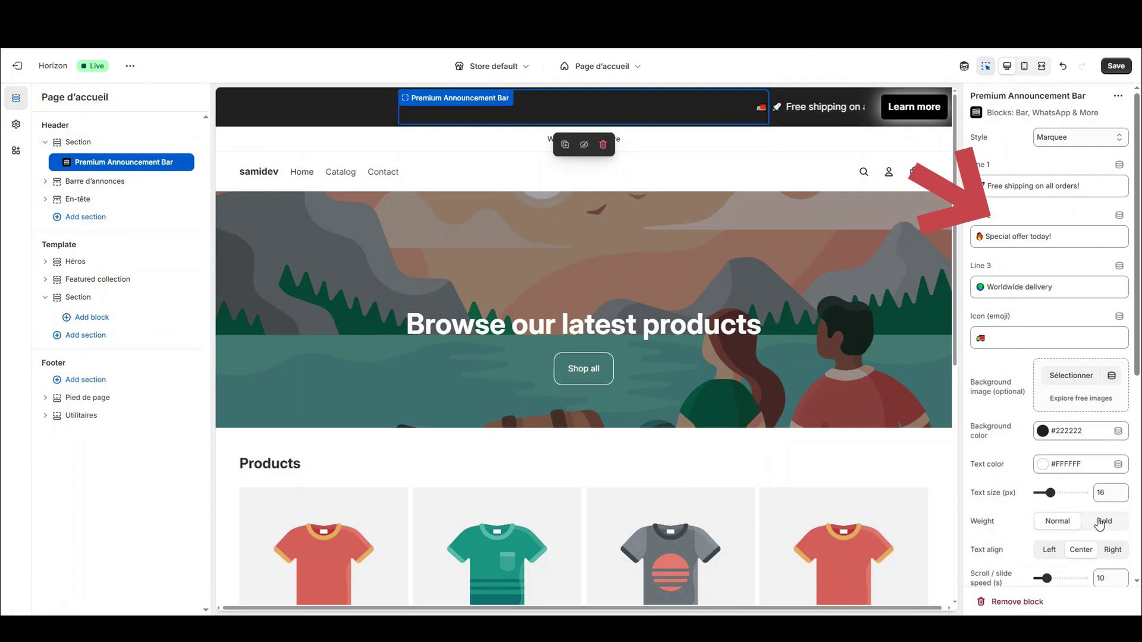
pyautogui.click(1101, 522)
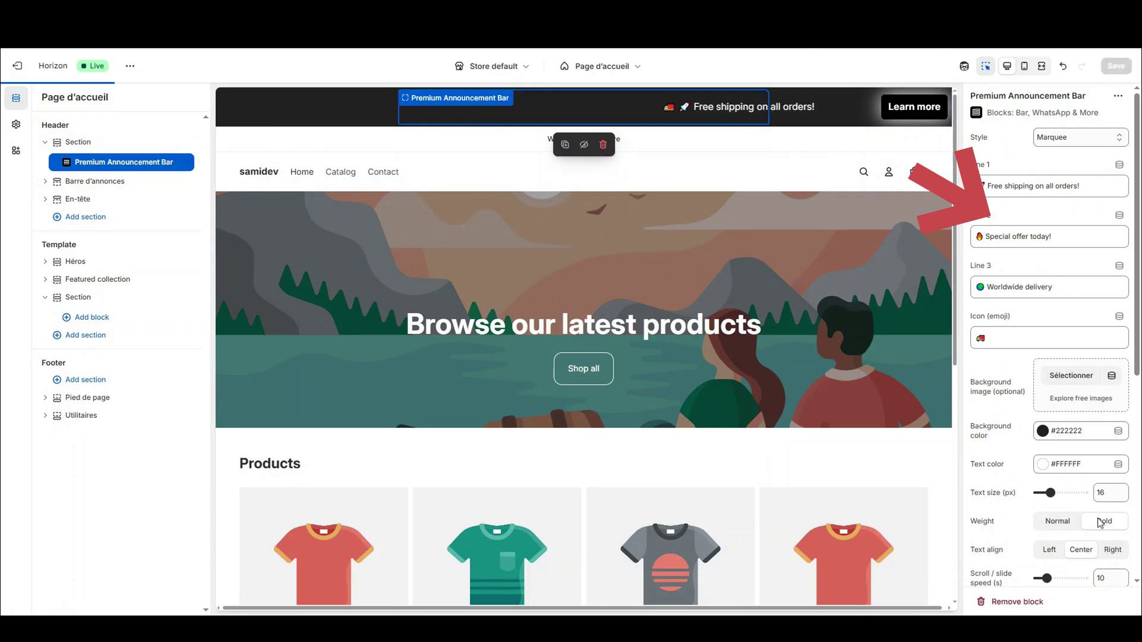
pyautogui.doubleClick(1019, 237)
pyautogui.click(1092, 187)
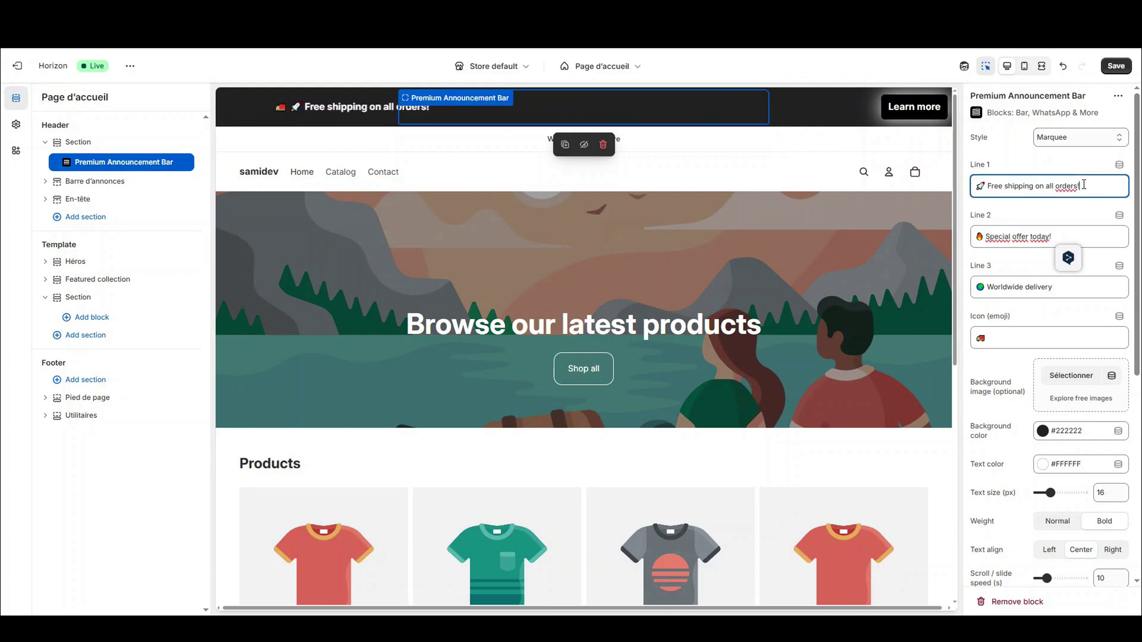
pyautogui.write('🔥 Special offer today!')
pyautogui.tripleClick(1041, 299)
pyautogui.hotkey('ctrl', 'c')
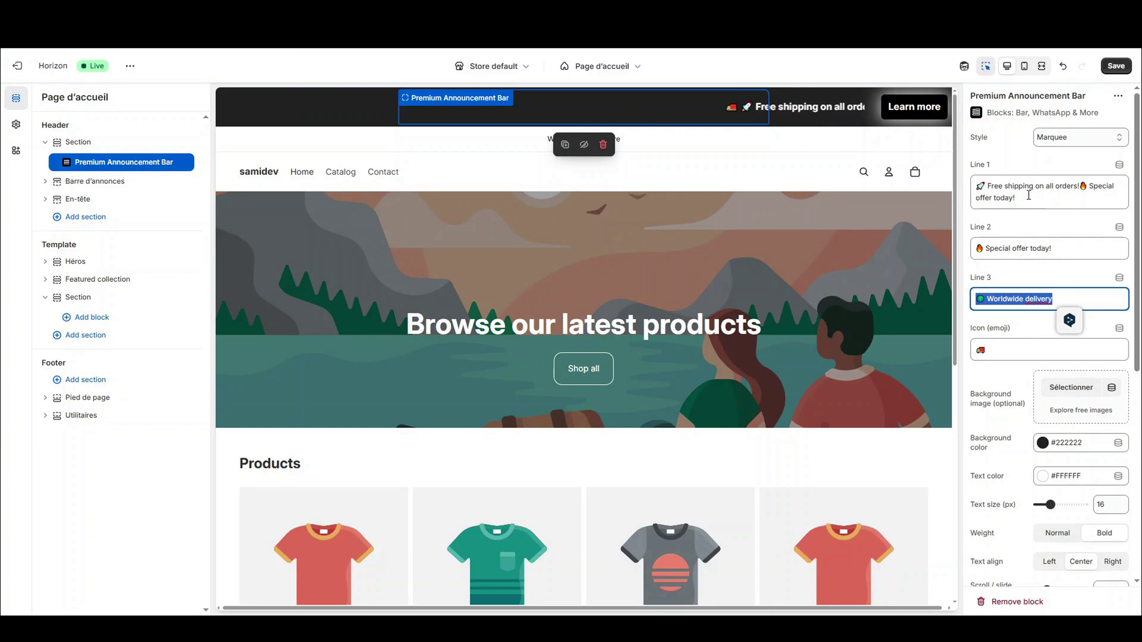
pyautogui.click(1029, 197)
pyautogui.hotkey('ctrl', 'v')
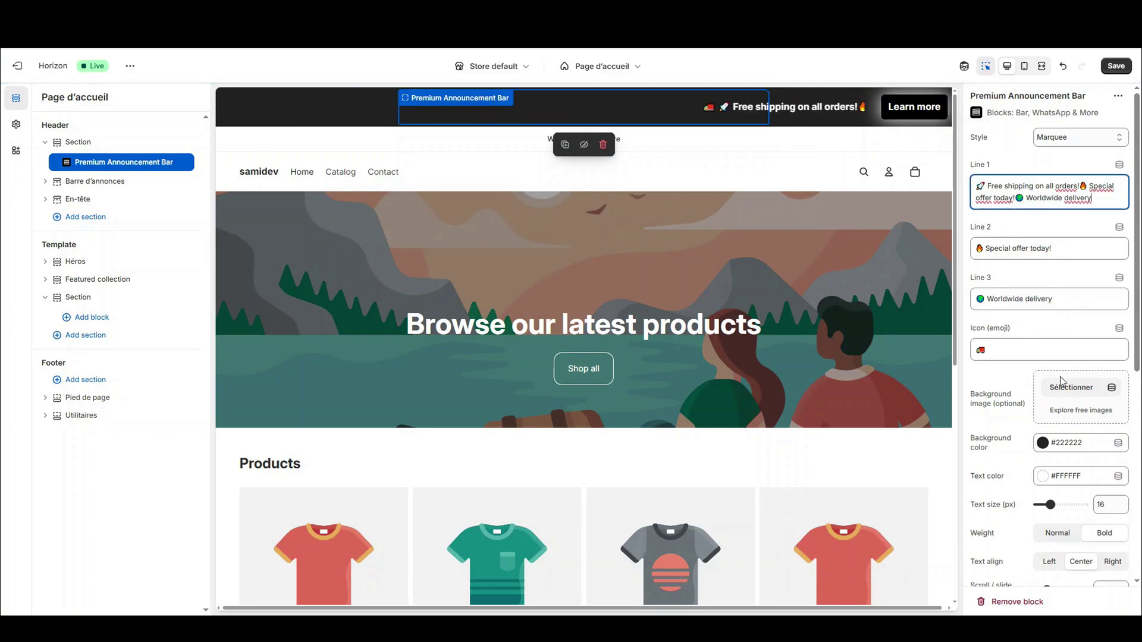
# Step: Set the bar background to white #FFFFFF and the text colour to black #000000
pyautogui.click(1043, 443)
pyautogui.click(1030, 398)
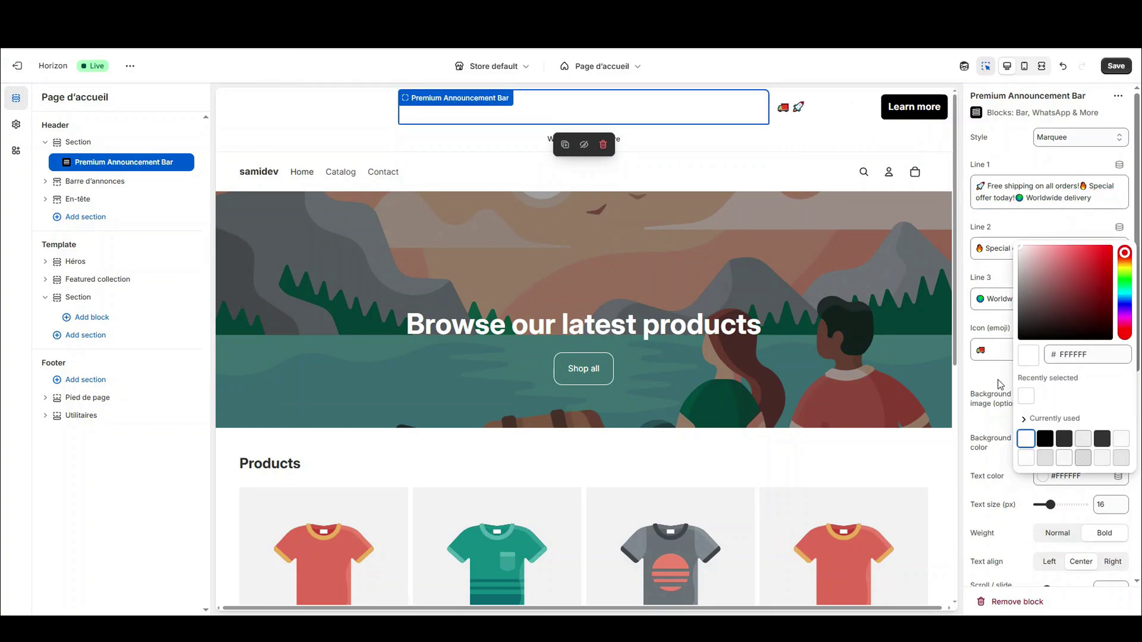
pyautogui.click(1035, 398)
pyautogui.click(995, 376)
pyautogui.click(1050, 476)
pyautogui.click(1045, 433)
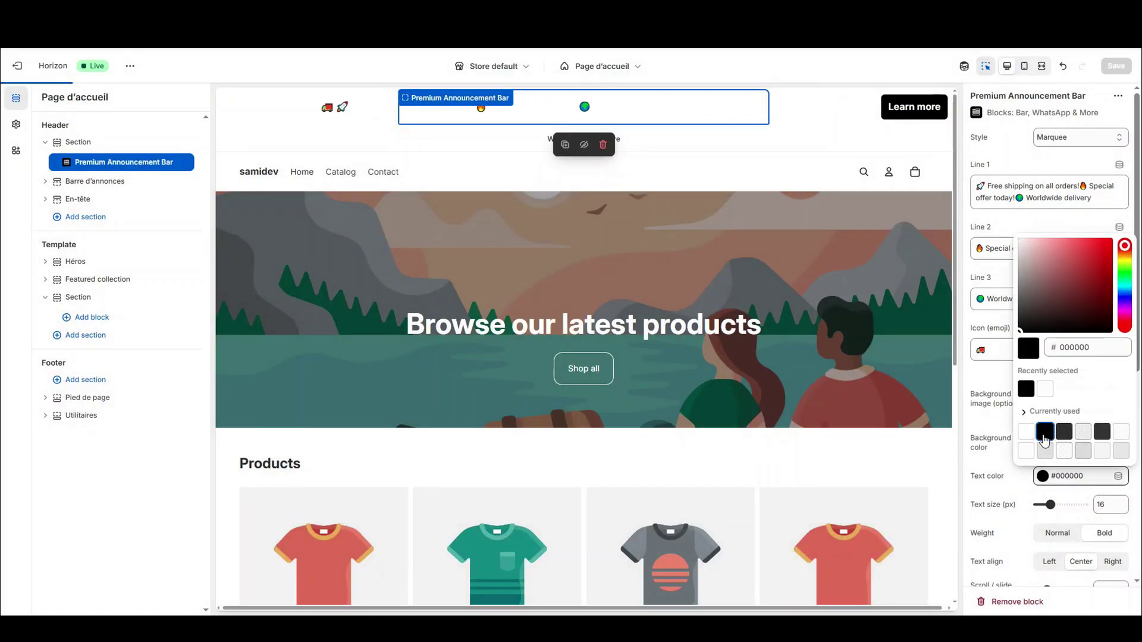
pyautogui.click(986, 251)
pyautogui.scroll(-2, 1036, 505)
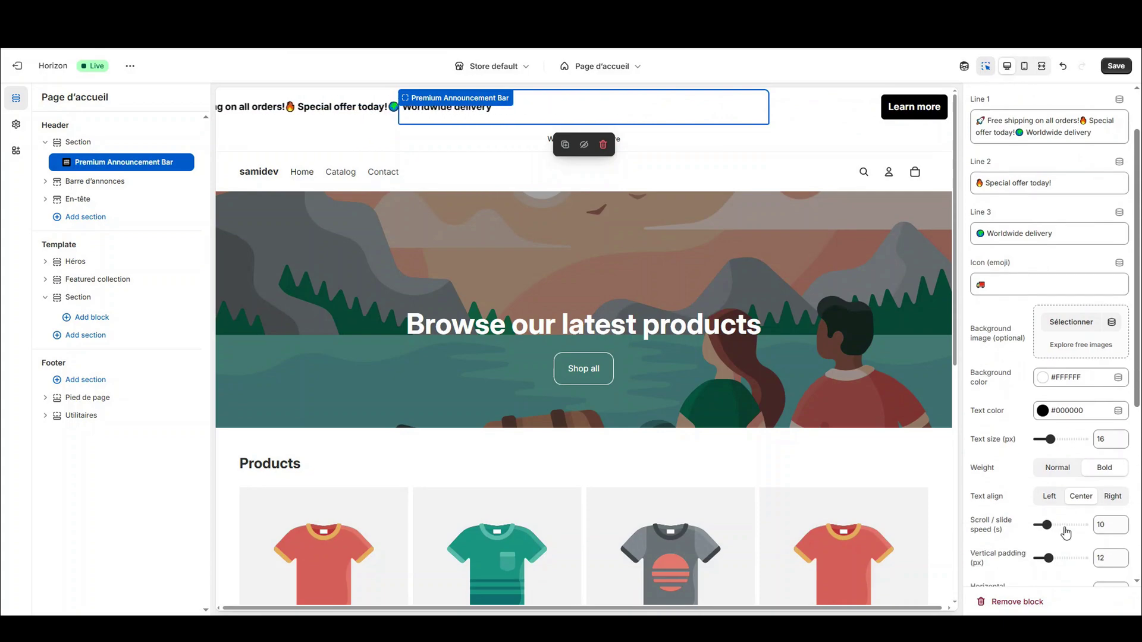
# Step: Set the announcement bar's Glow color to black #000000 while previewing in mobile layout
pyautogui.click(1025, 68)
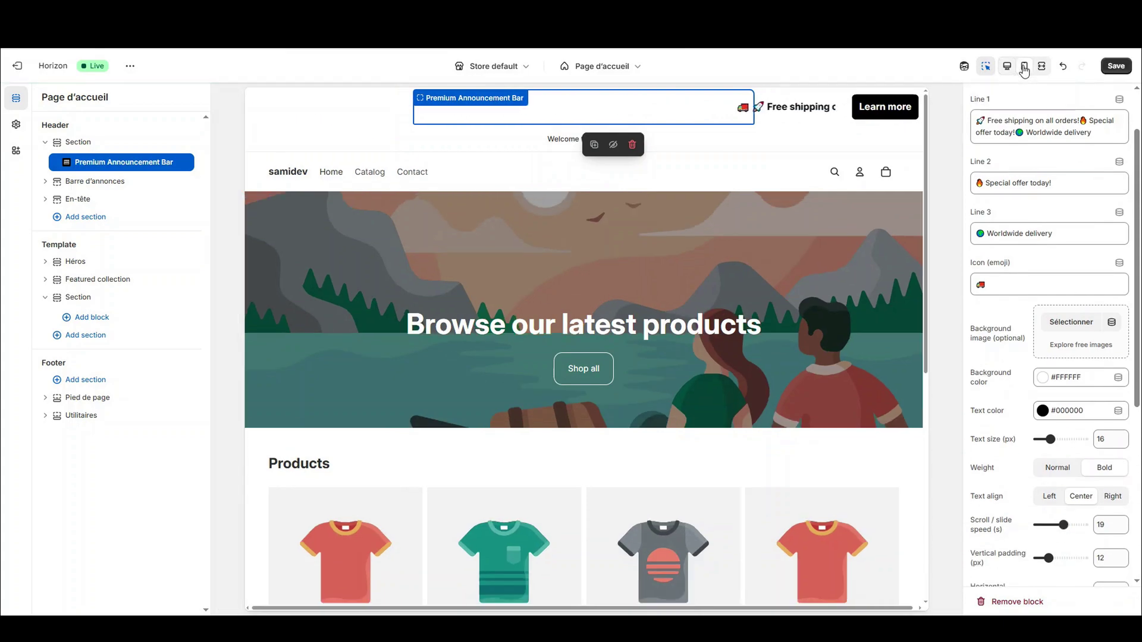
pyautogui.scroll(-8, 1063, 278)
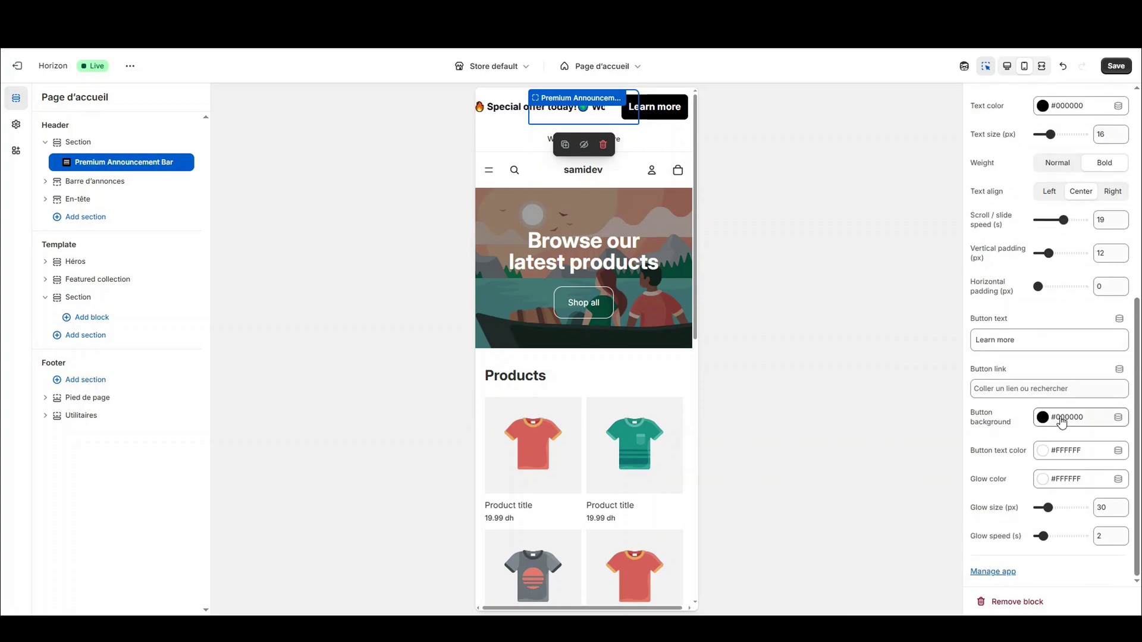
pyautogui.click(1068, 481)
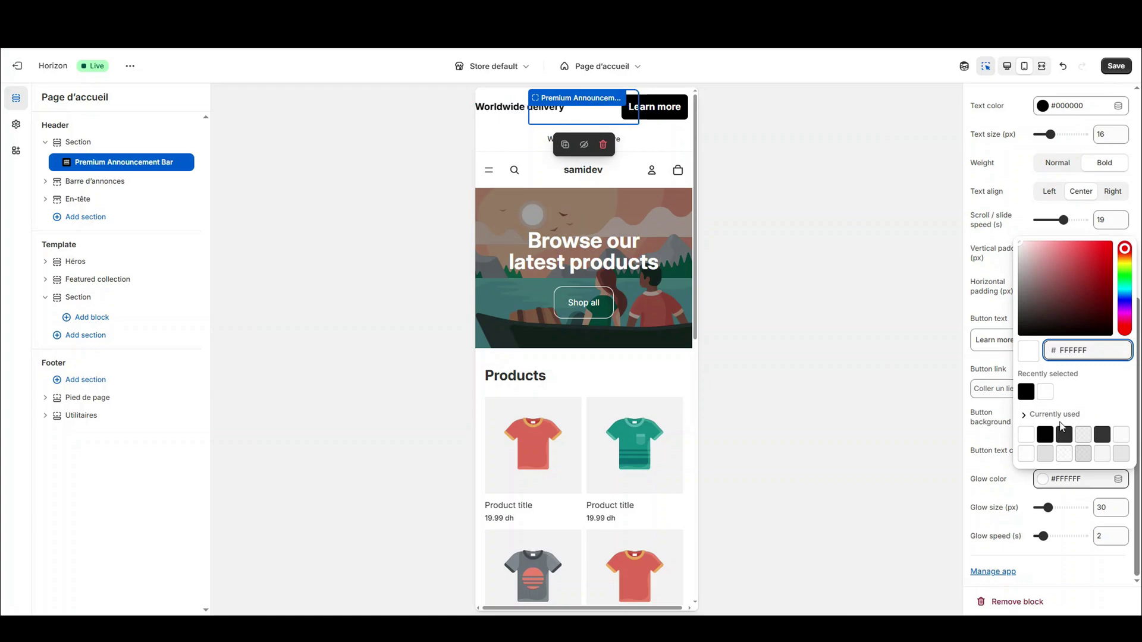
pyautogui.click(989, 412)
pyautogui.click(1008, 66)
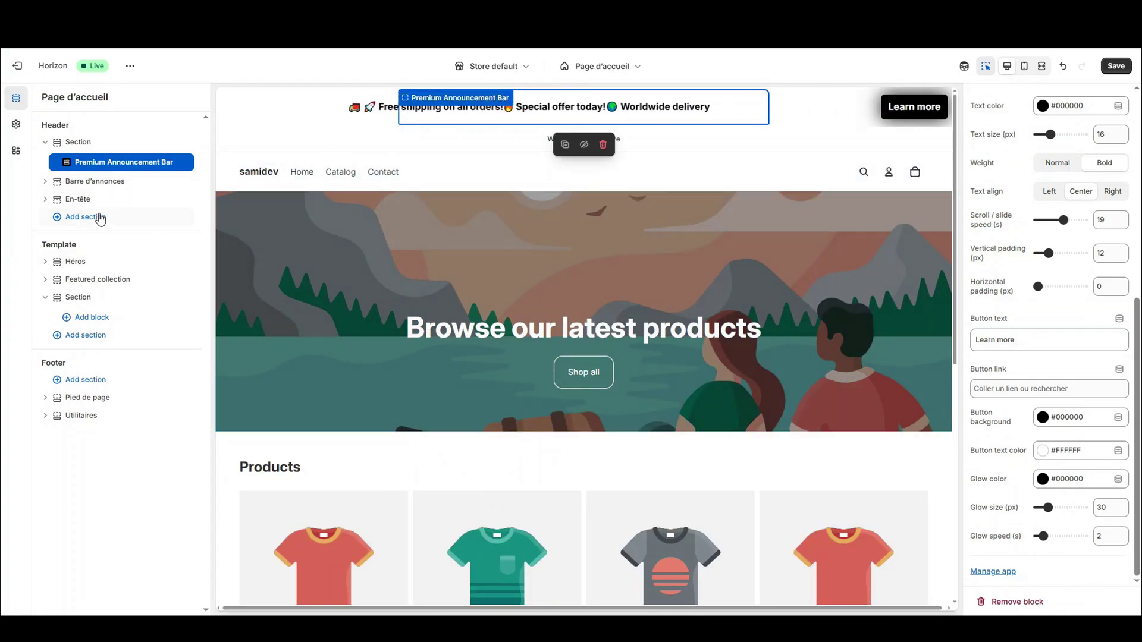
pyautogui.click(95, 217)
pyautogui.click(283, 370)
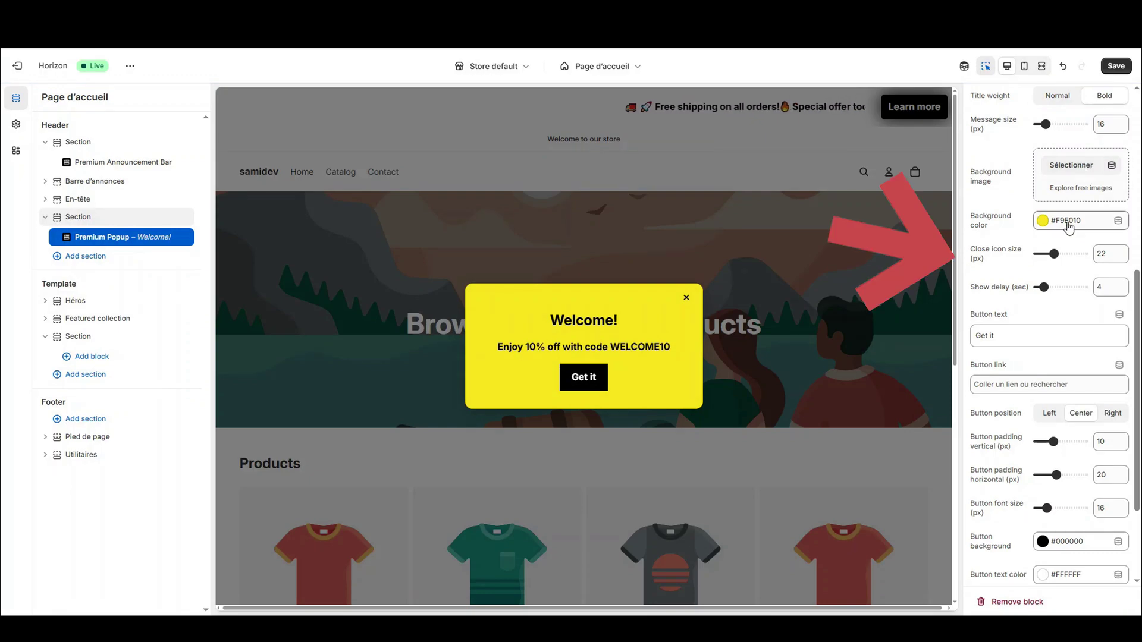
pyautogui.click(1060, 231)
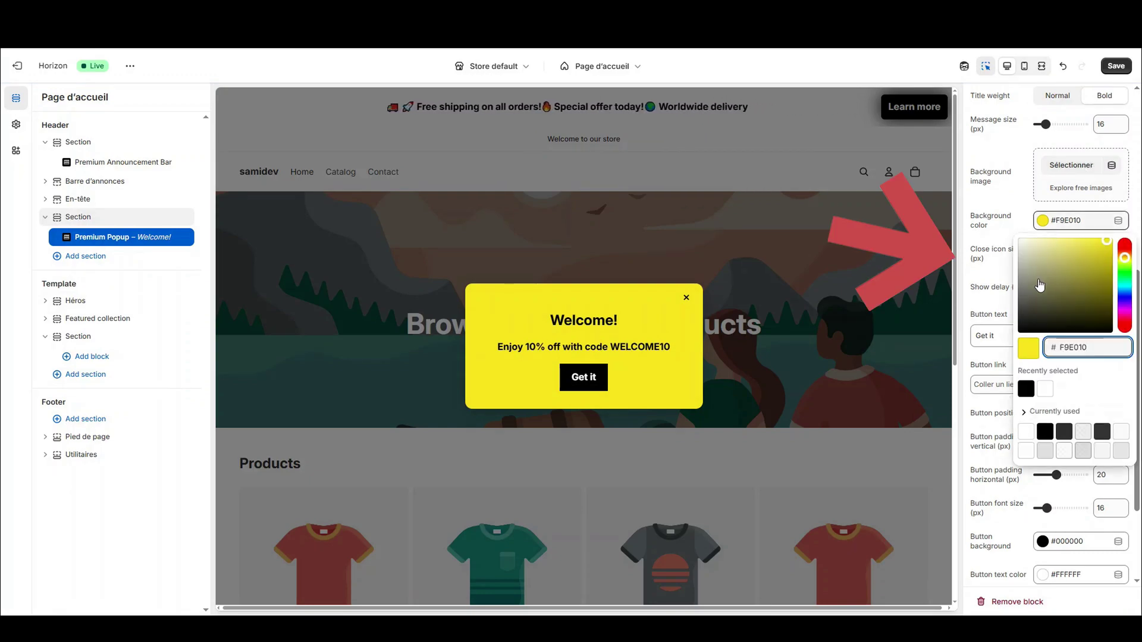
pyautogui.click(1022, 329)
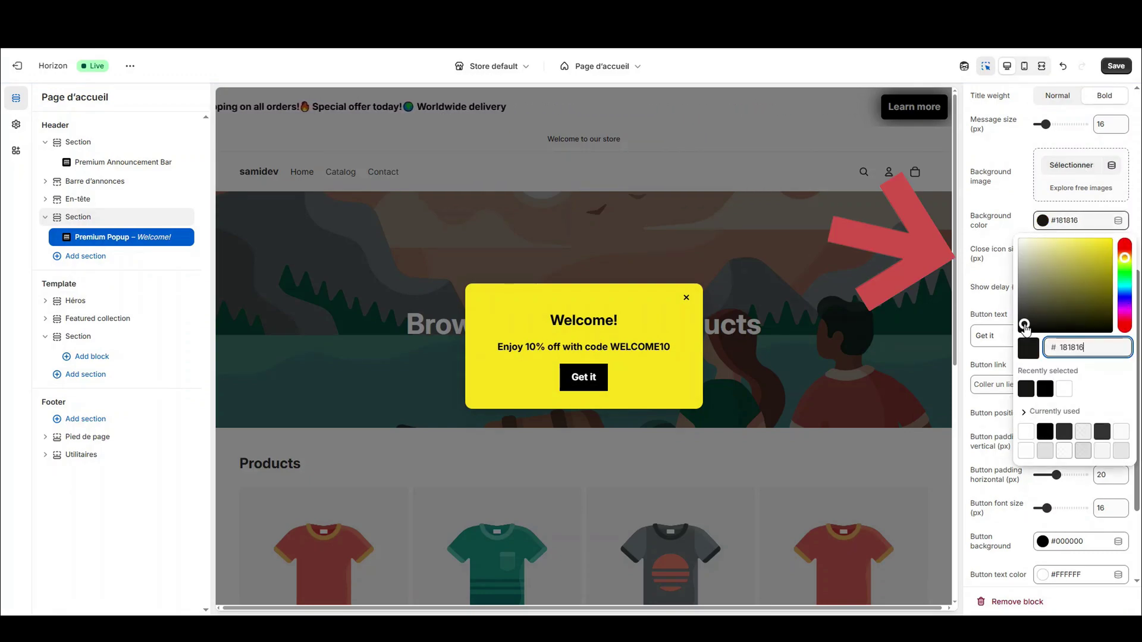
pyautogui.click(996, 276)
pyautogui.scroll(-3, 1036, 322)
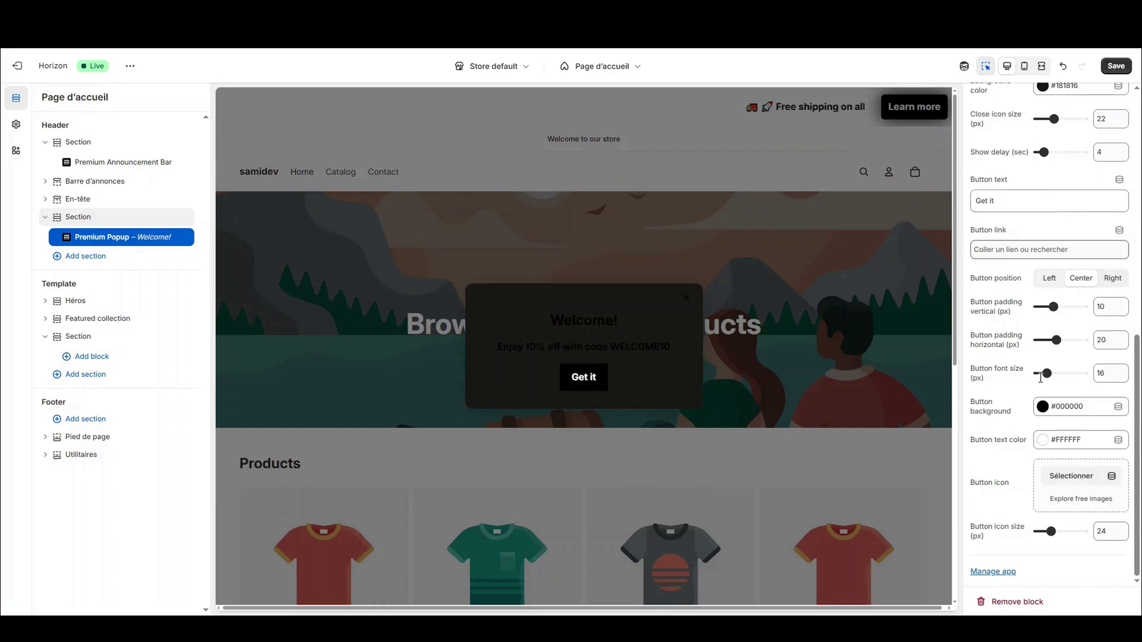
pyautogui.click(1043, 439)
pyautogui.click(1026, 415)
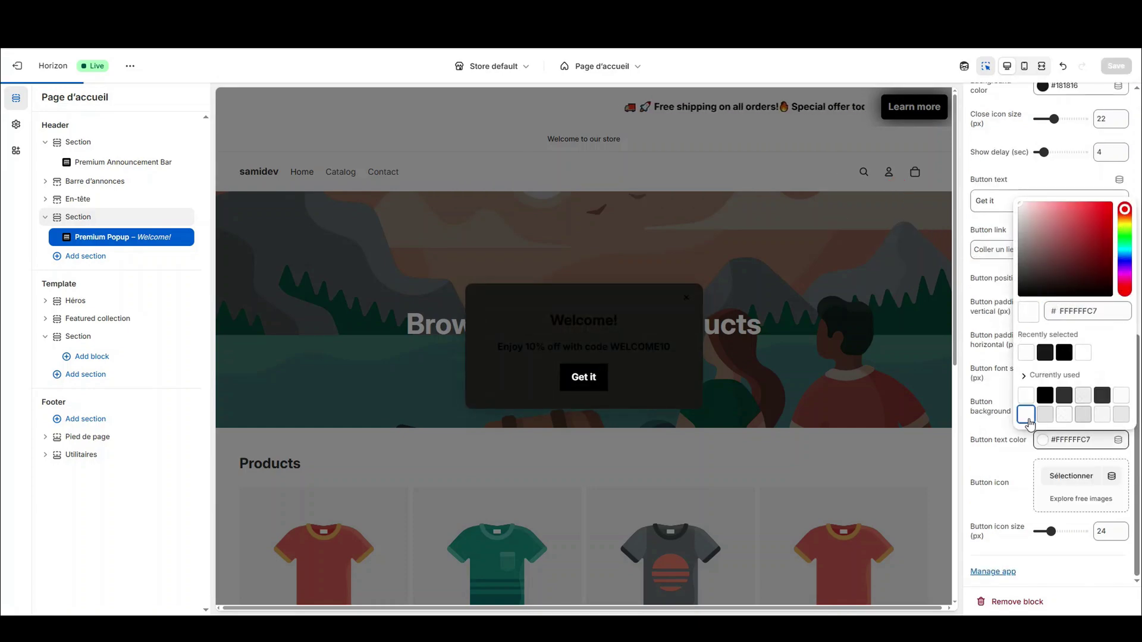
pyautogui.click(974, 293)
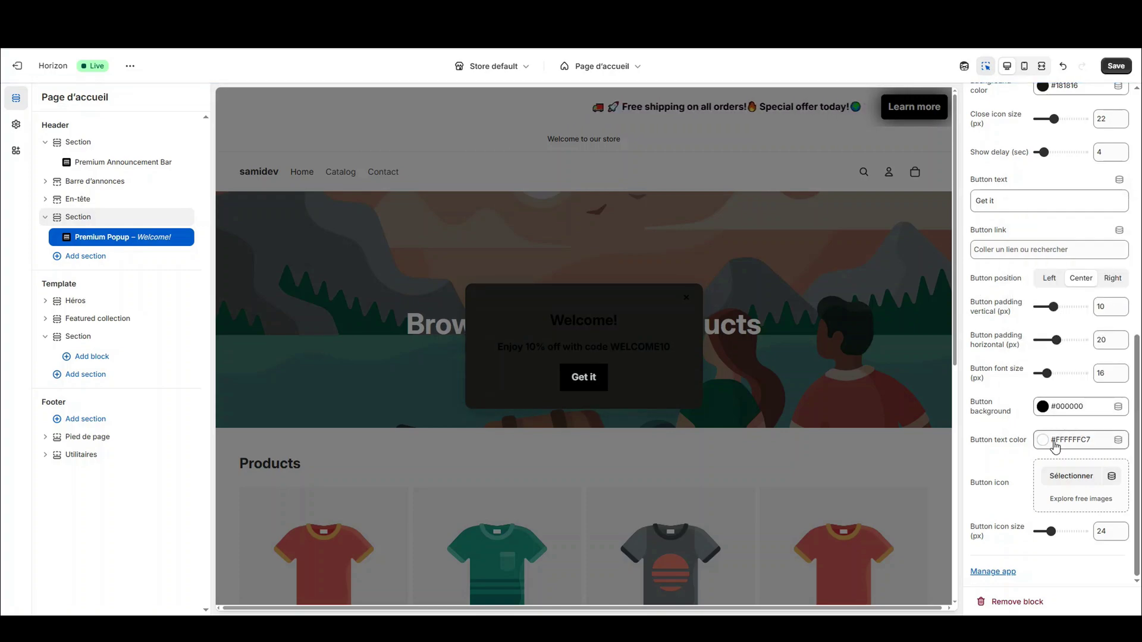
pyautogui.click(1055, 443)
pyautogui.click(1029, 397)
pyautogui.click(995, 394)
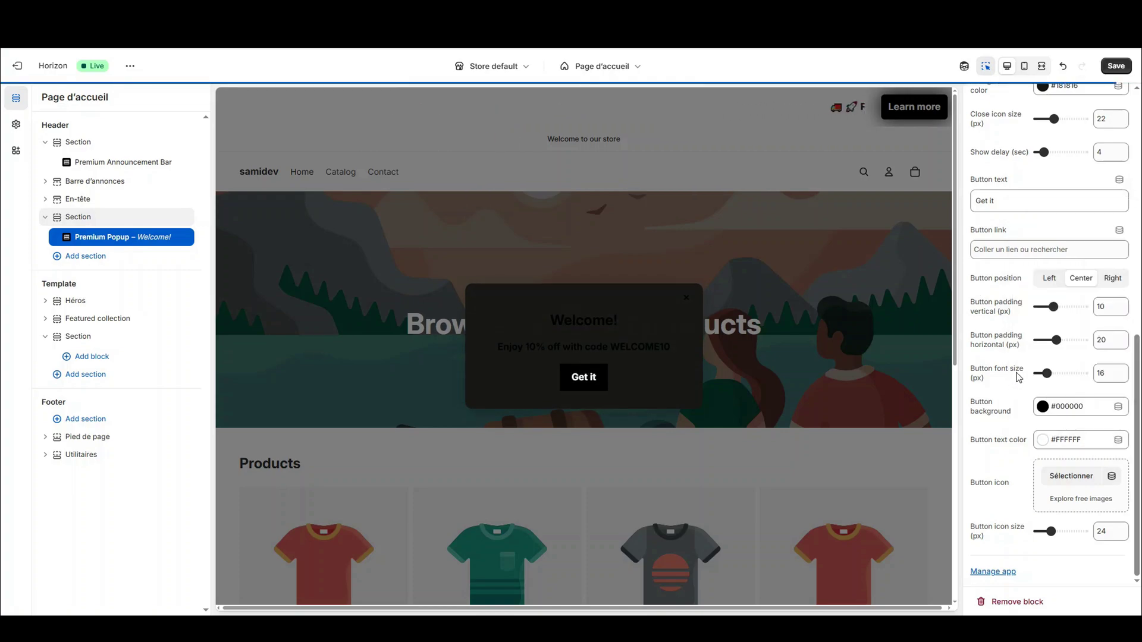
pyautogui.scroll(5, 1011, 357)
# Step: Set both the popup's Text color and Title color to #FFFFFFC7
pyautogui.click(1047, 196)
pyautogui.click(1026, 365)
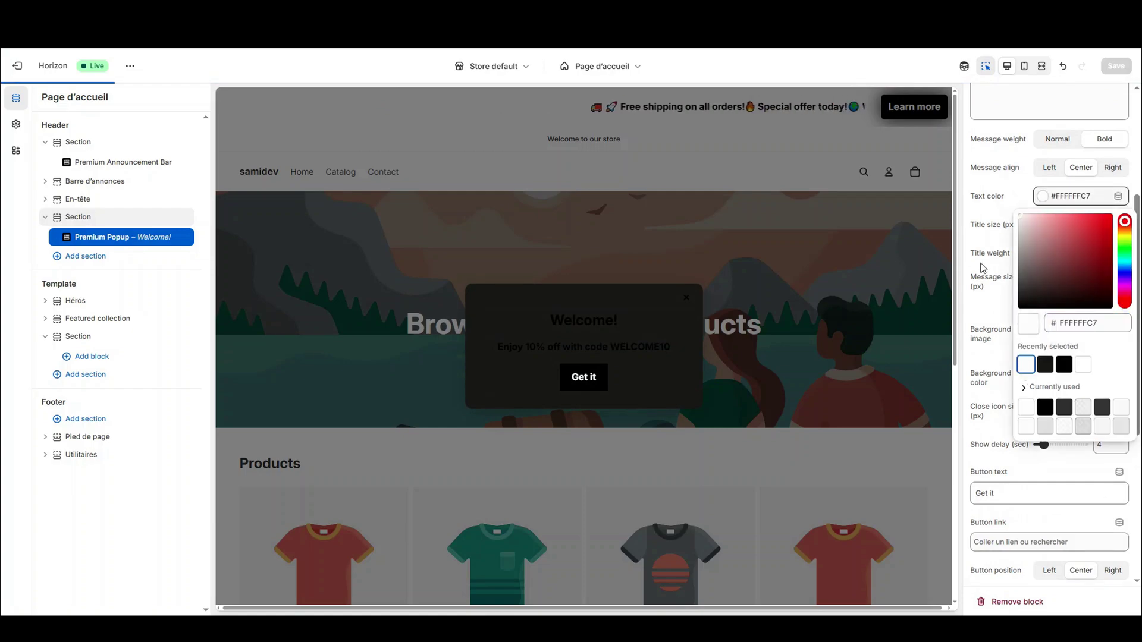
pyautogui.click(981, 269)
pyautogui.scroll(3, 1062, 160)
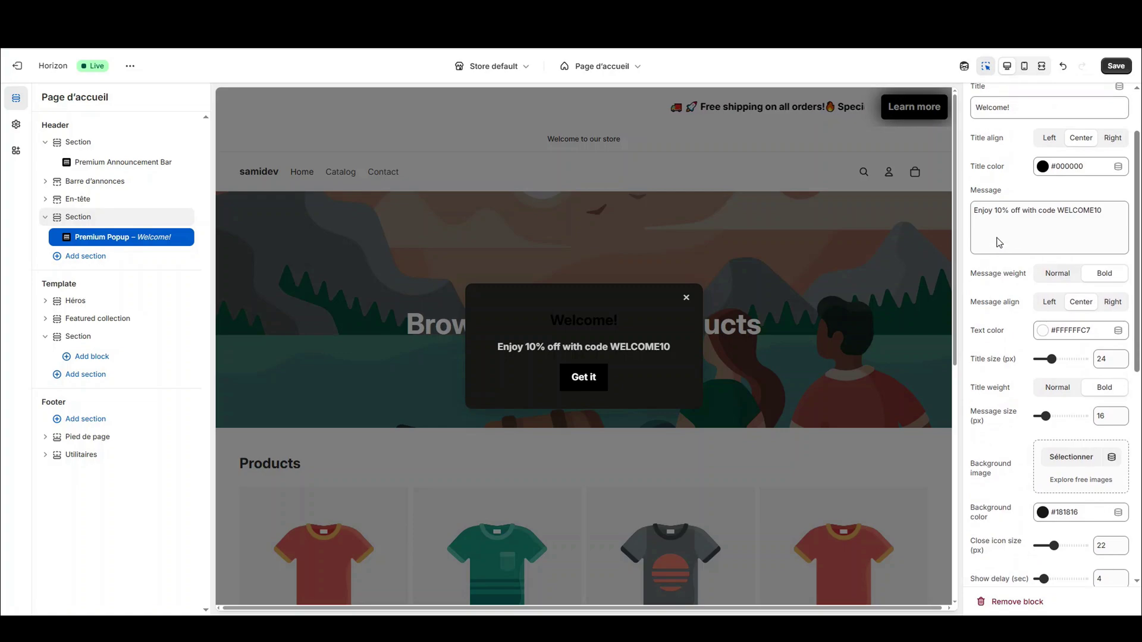
pyautogui.click(1062, 159)
pyautogui.click(1026, 335)
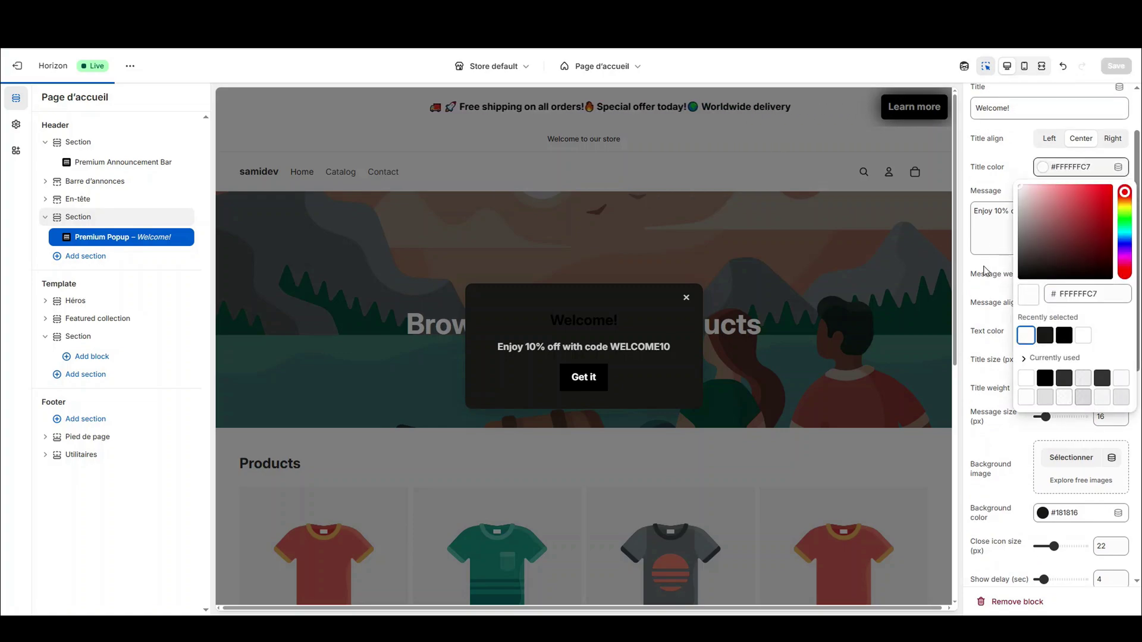
pyautogui.click(983, 271)
pyautogui.scroll(2, 1071, 190)
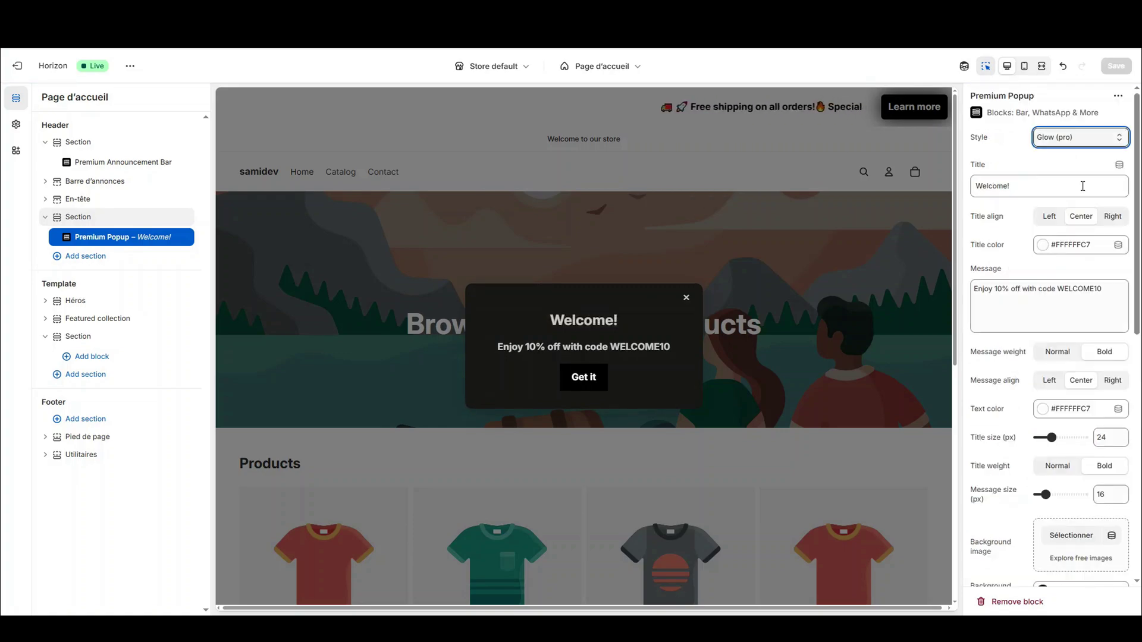
pyautogui.scroll(-5, 863, 292)
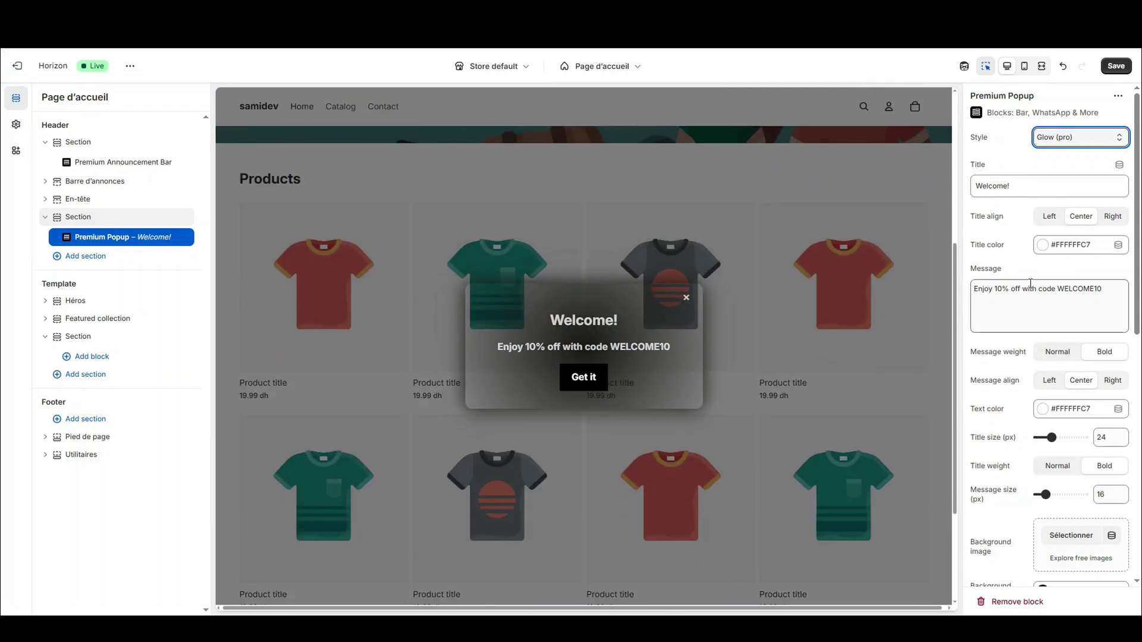
# Step: Upload the WhatsApp dress image and apply it as the popup background image
pyautogui.click(1062, 537)
pyautogui.click(513, 408)
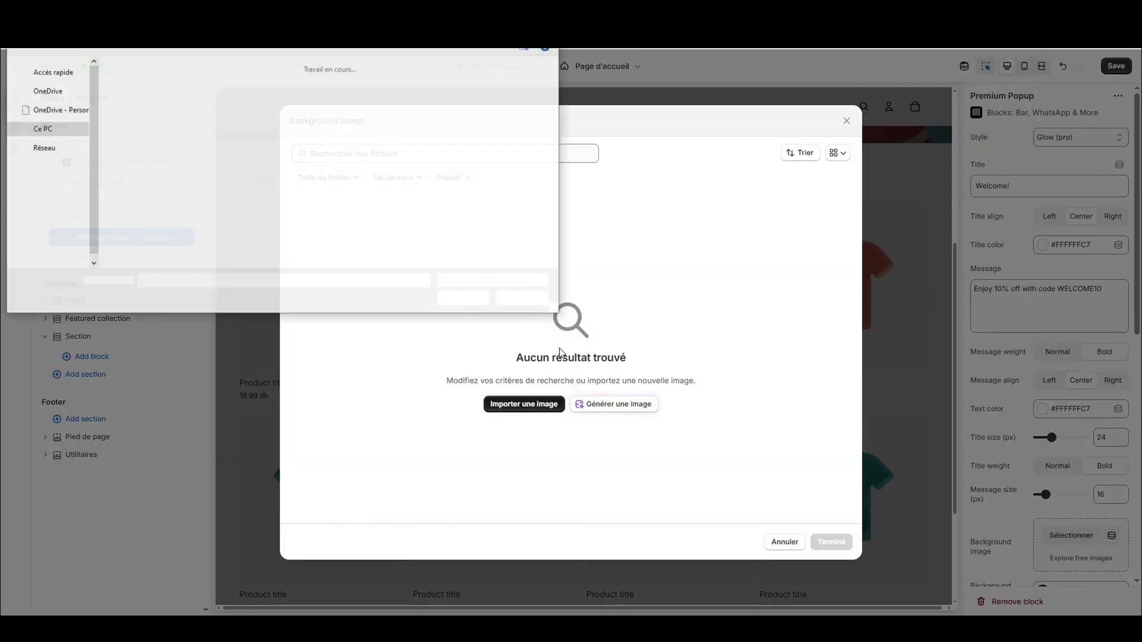
pyautogui.scroll(-8, 262, 190)
pyautogui.scroll(-10, 262, 190)
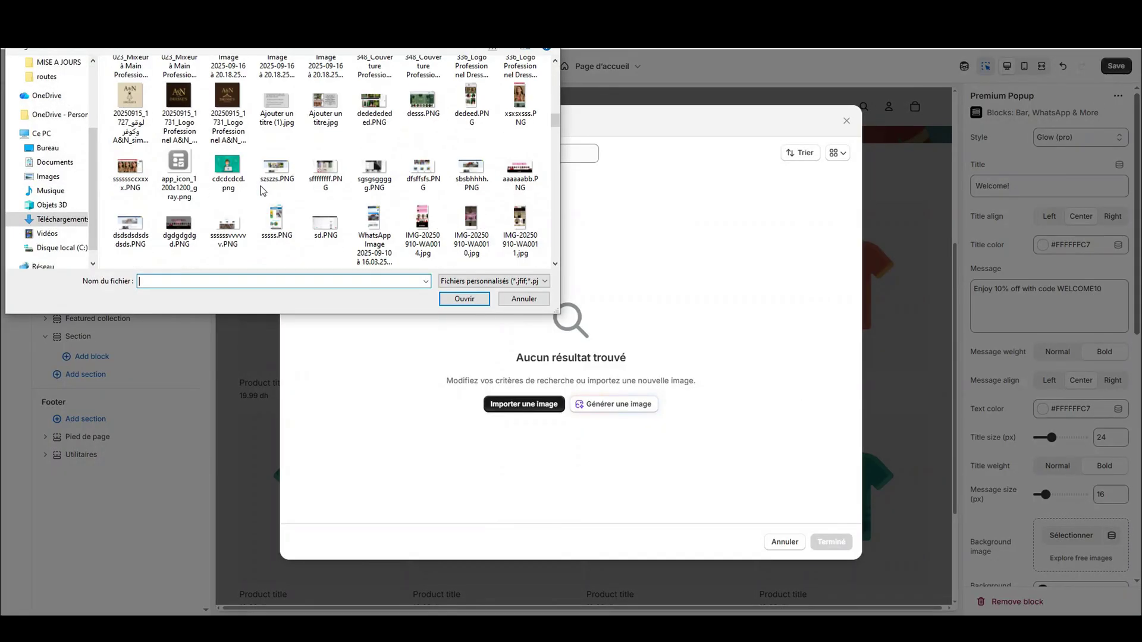
pyautogui.scroll(3, 263, 191)
pyautogui.click(179, 84)
pyautogui.click(464, 299)
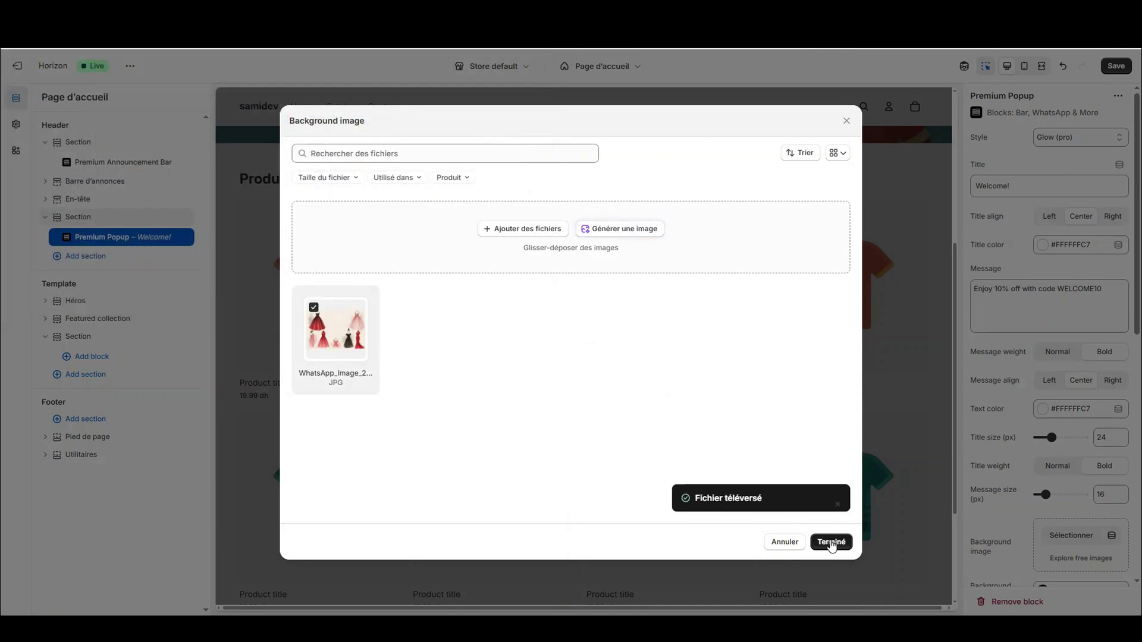
pyautogui.click(831, 541)
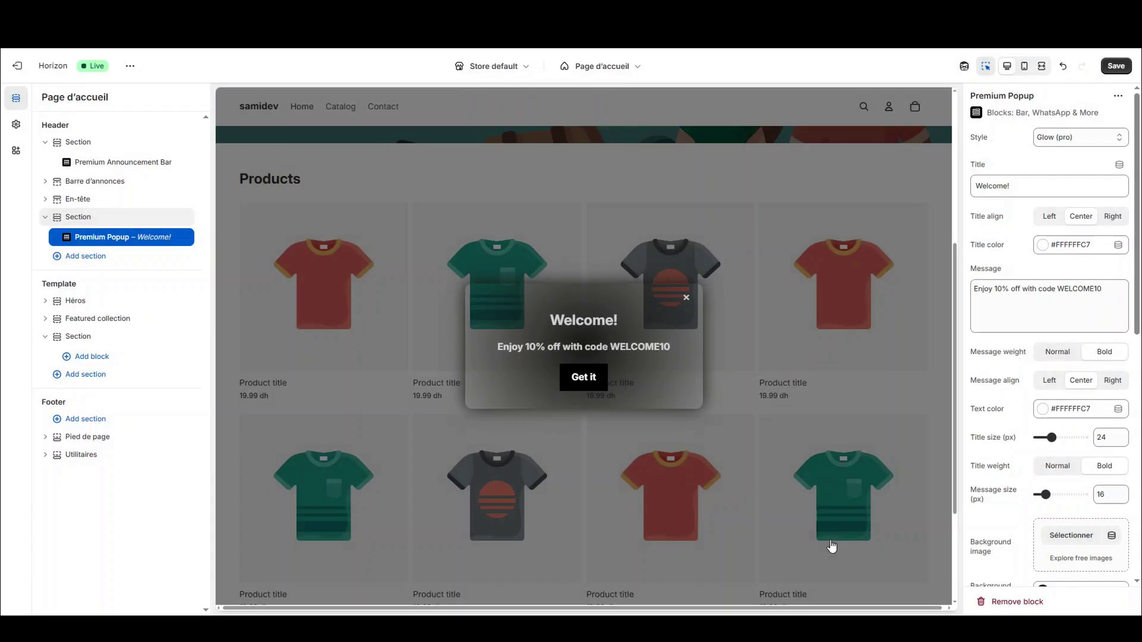
# Step: Make the popup message text black and keep the Get it button background dark #181816
pyautogui.click(1044, 245)
pyautogui.scroll(-7, 1047, 416)
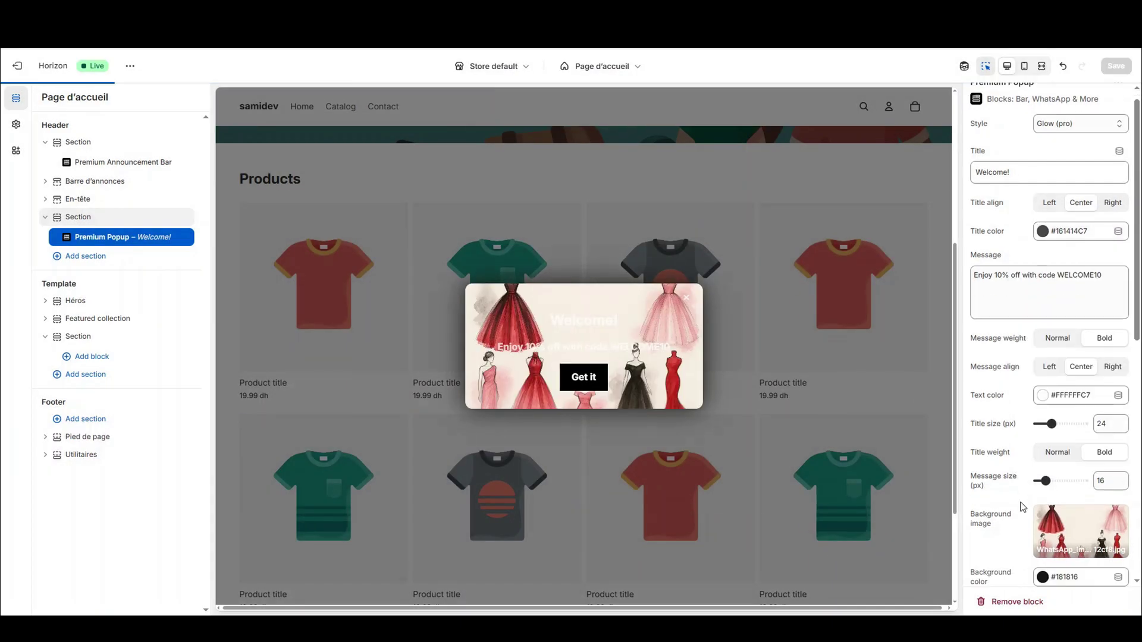
pyautogui.click(1045, 534)
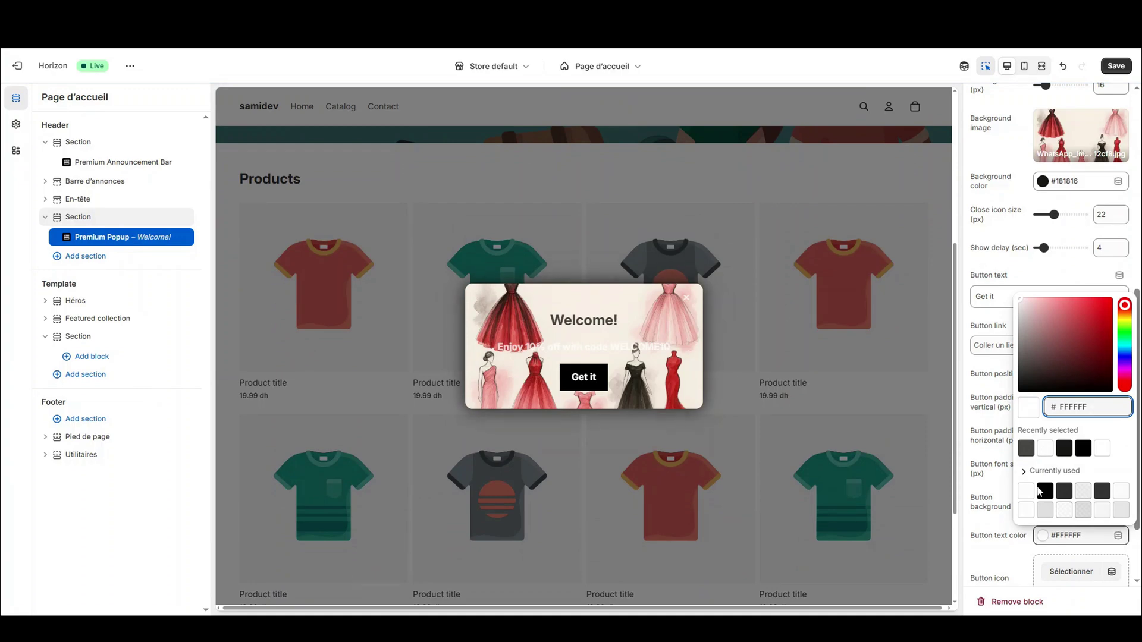
pyautogui.scroll(2, 1040, 491)
pyautogui.click(1042, 236)
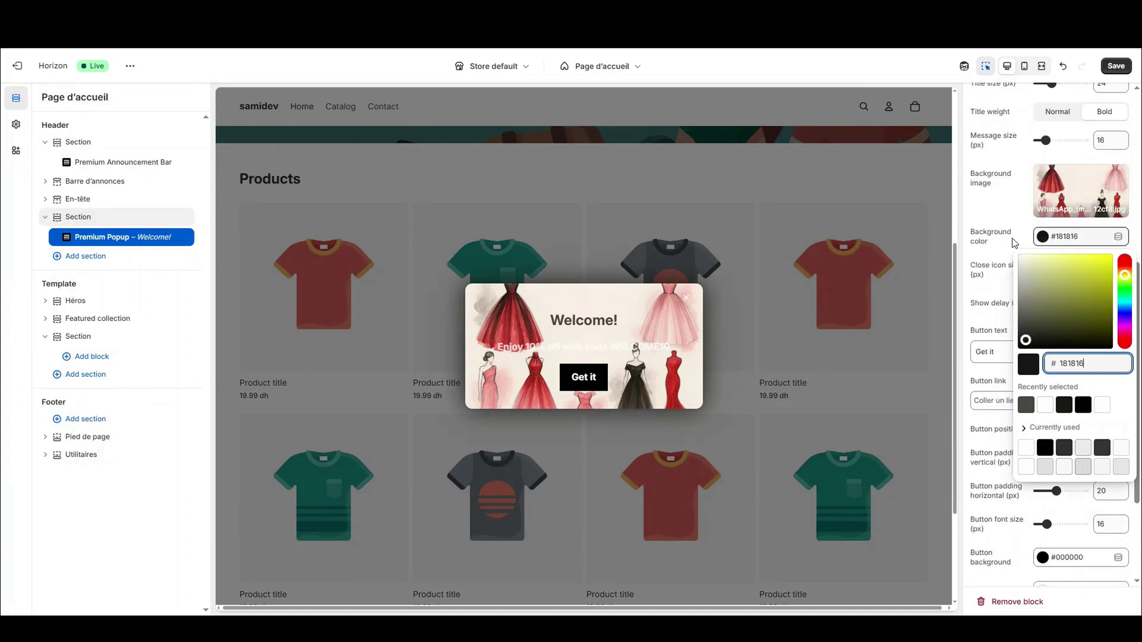
pyautogui.scroll(2, 1015, 242)
pyautogui.click(1044, 170)
pyautogui.click(1083, 338)
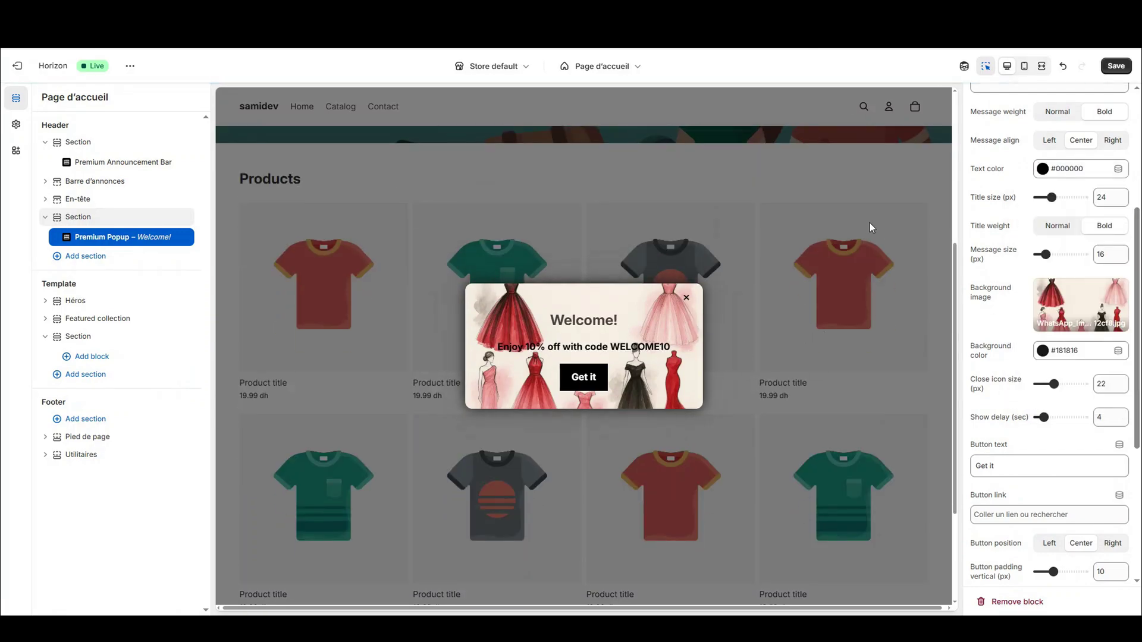
pyautogui.scroll(-5, 979, 334)
pyautogui.click(1059, 409)
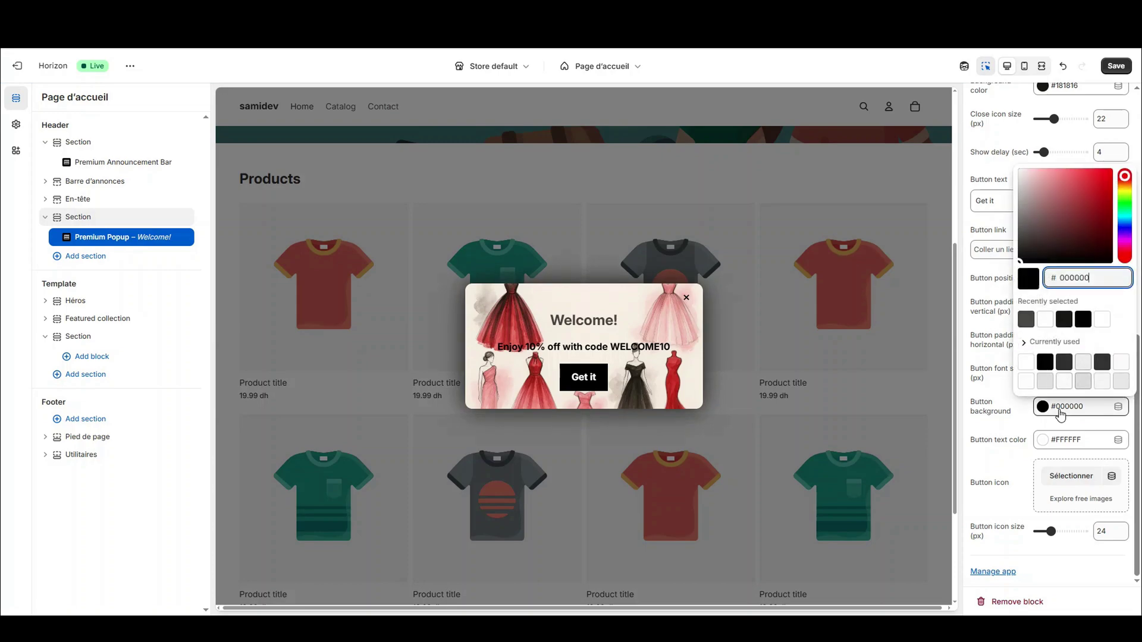
pyautogui.click(1107, 173)
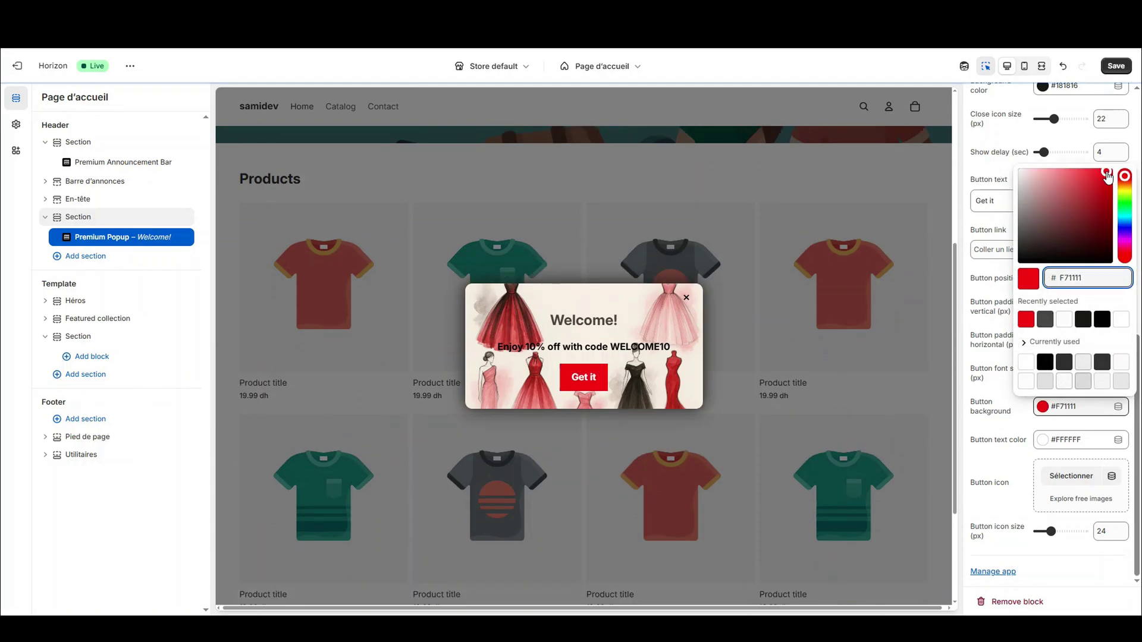
pyautogui.click(1083, 319)
pyautogui.click(993, 349)
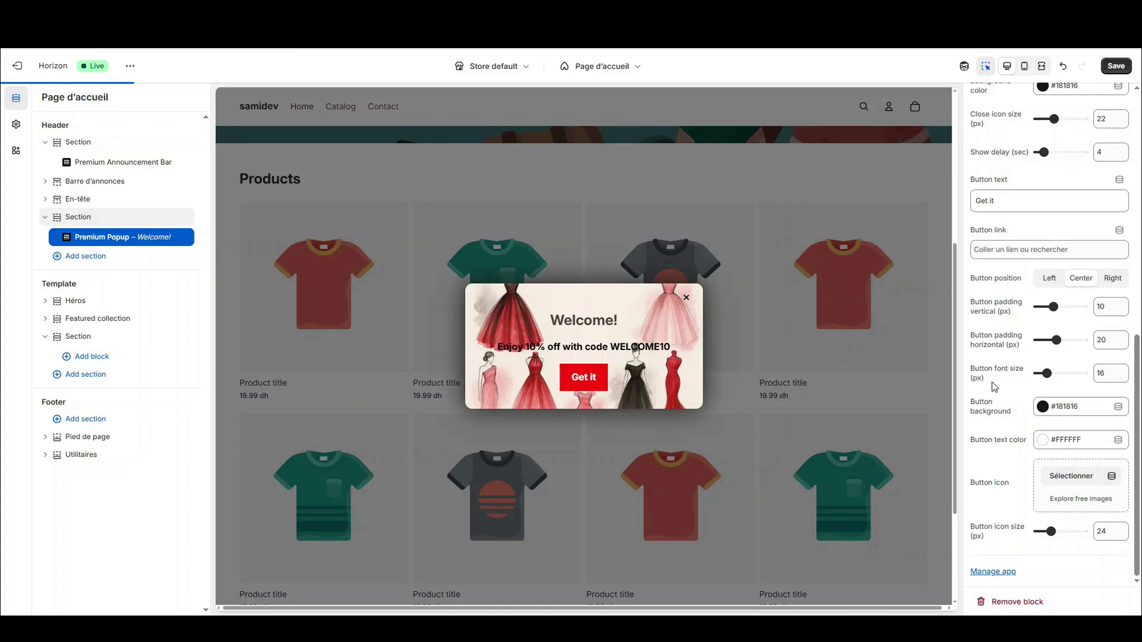
# Step: Set the popup background colour to red #F71111 for the glow
pyautogui.scroll(3, 995, 410)
pyautogui.scroll(5, 998, 424)
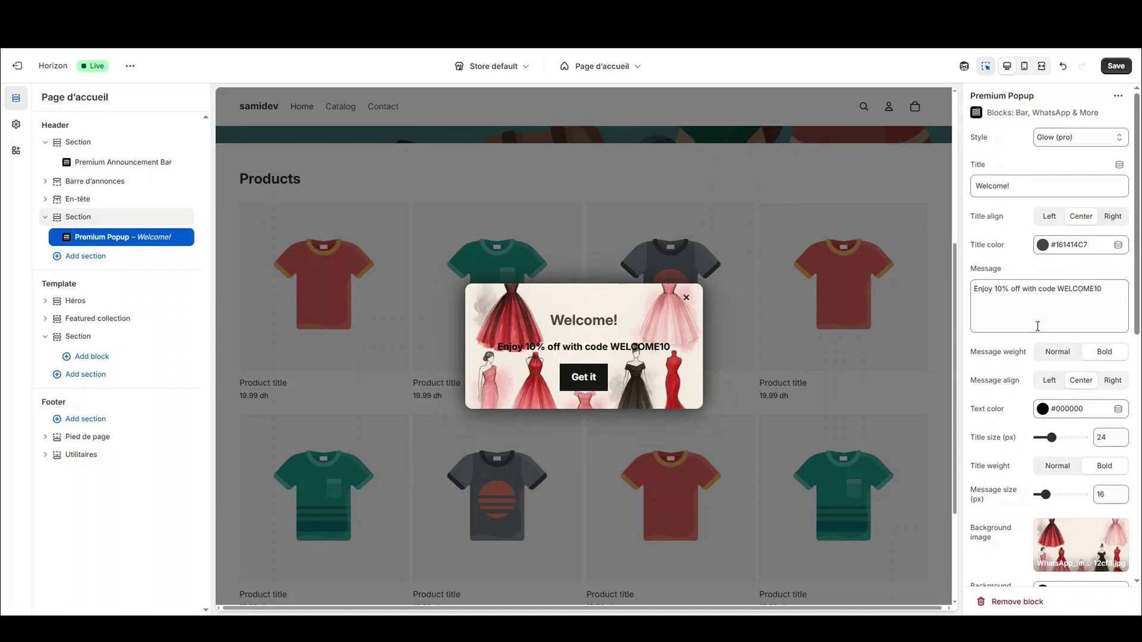
pyautogui.scroll(-1, 1040, 408)
pyautogui.scroll(-3, 1038, 325)
pyautogui.click(1043, 369)
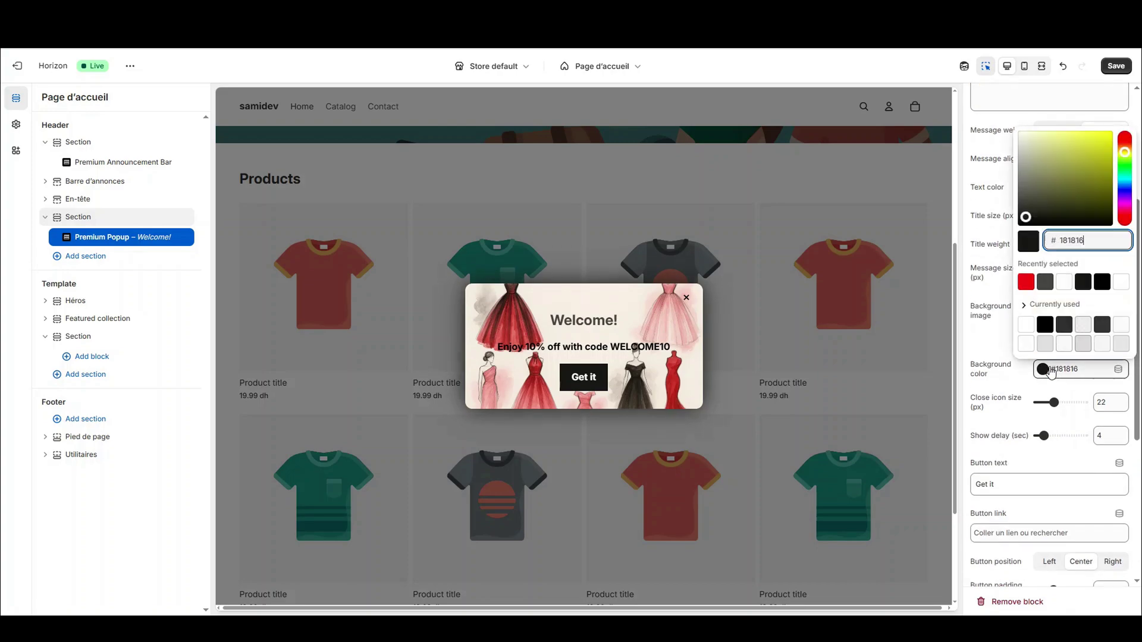
pyautogui.click(1026, 283)
pyautogui.click(984, 295)
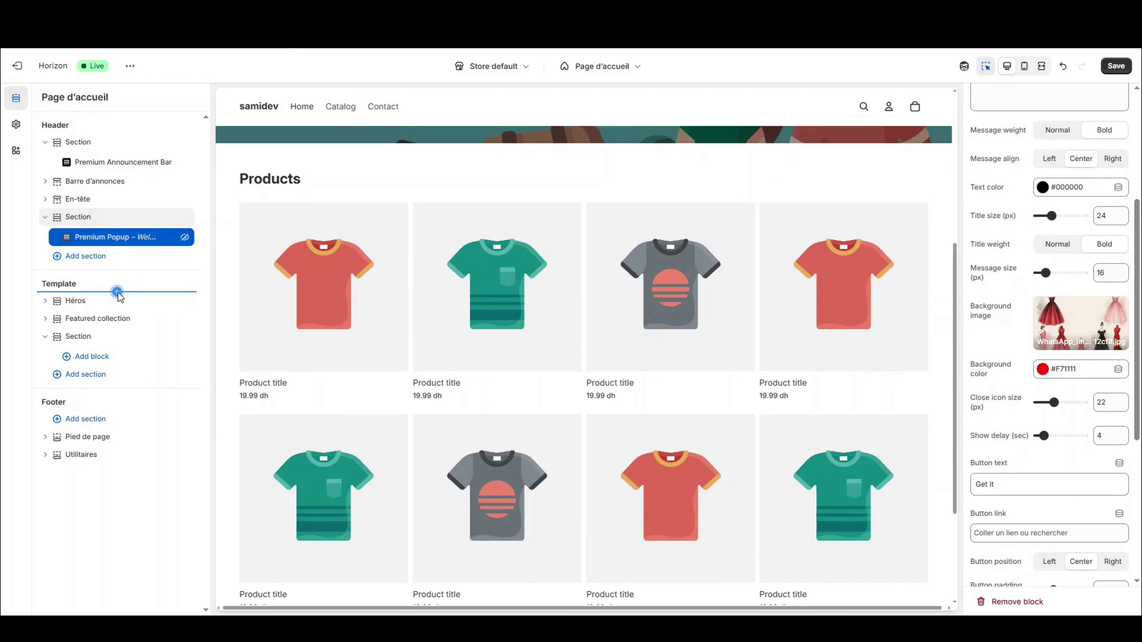
# Step: Add a Social Icons (Premium) app section and move it directly below the hero
pyautogui.click(117, 291)
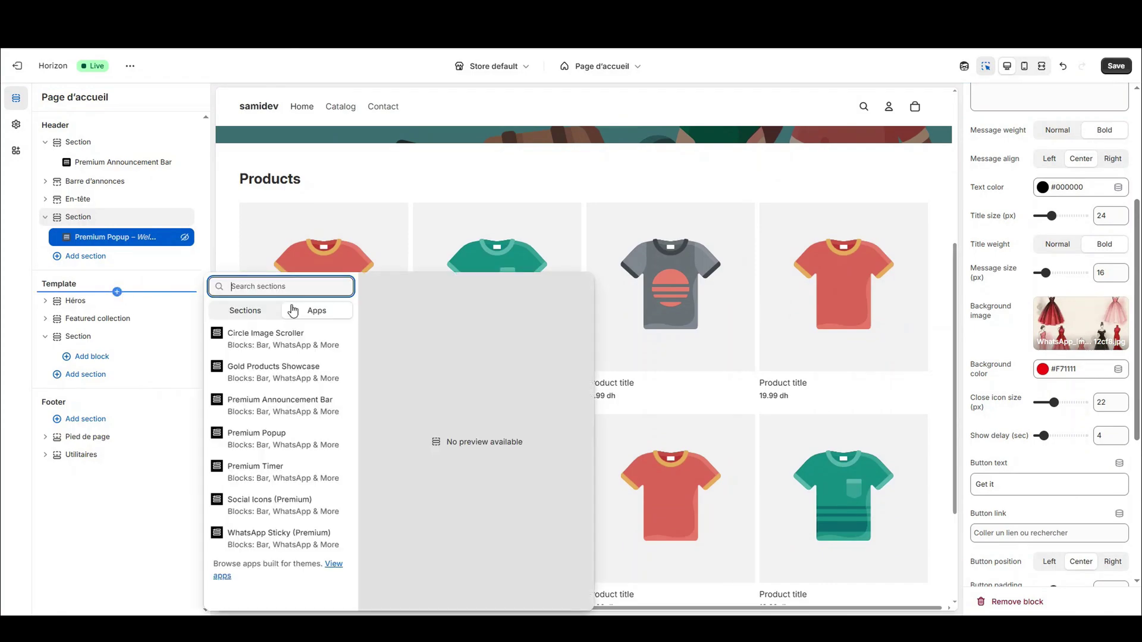
pyautogui.click(269, 505)
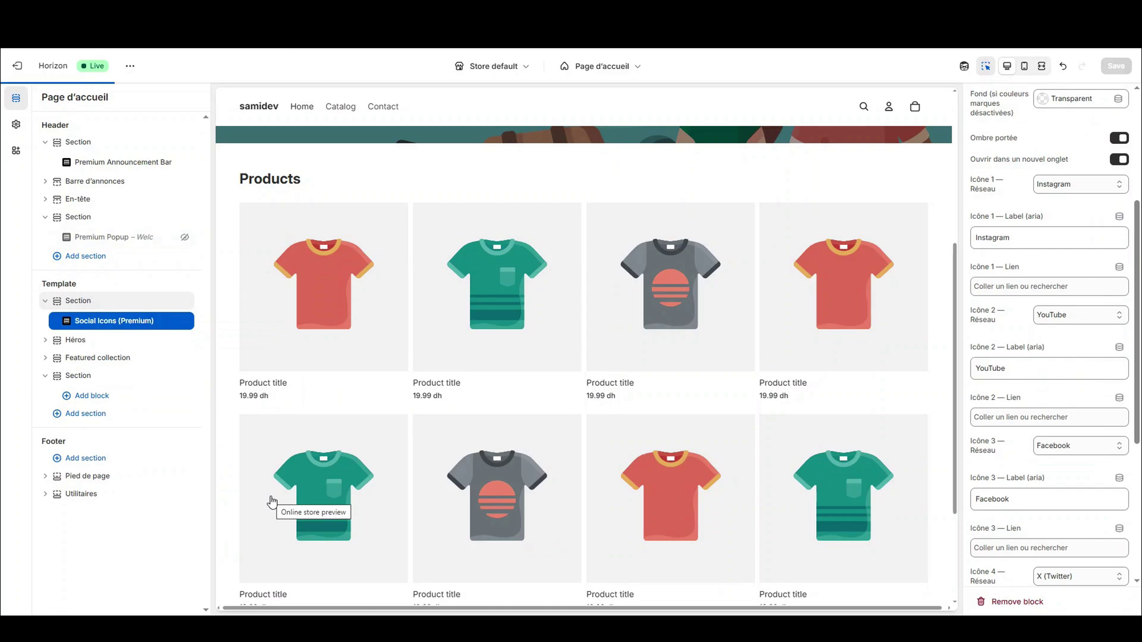
pyautogui.scroll(-5, 639, 258)
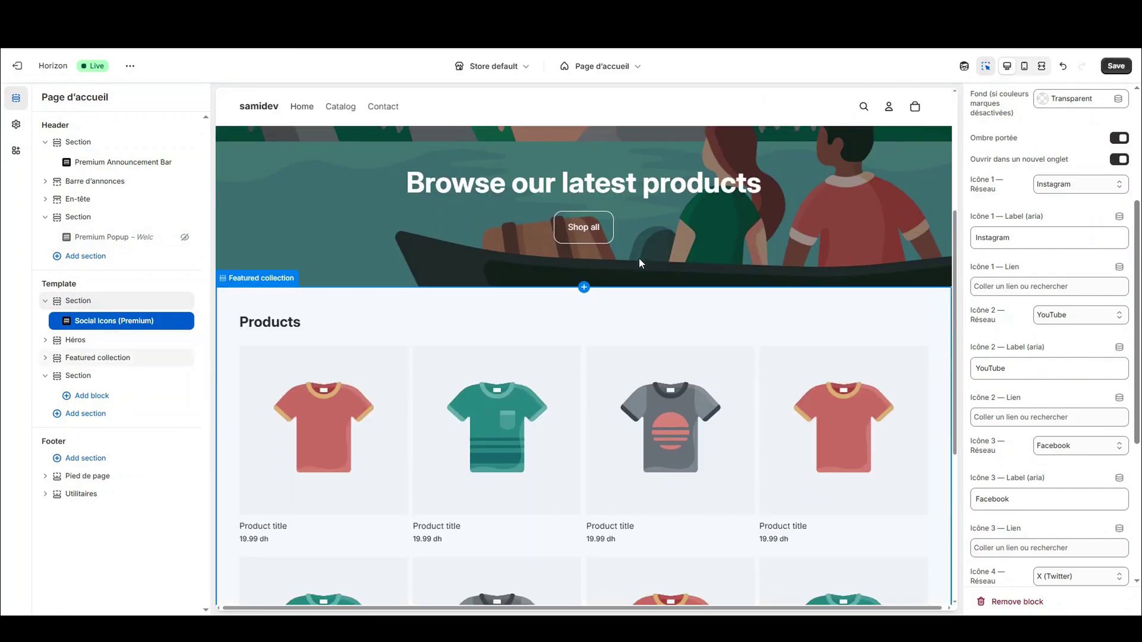
pyautogui.moveTo(56, 301); pyautogui.dragTo(56, 324)
pyautogui.click(1011, 287)
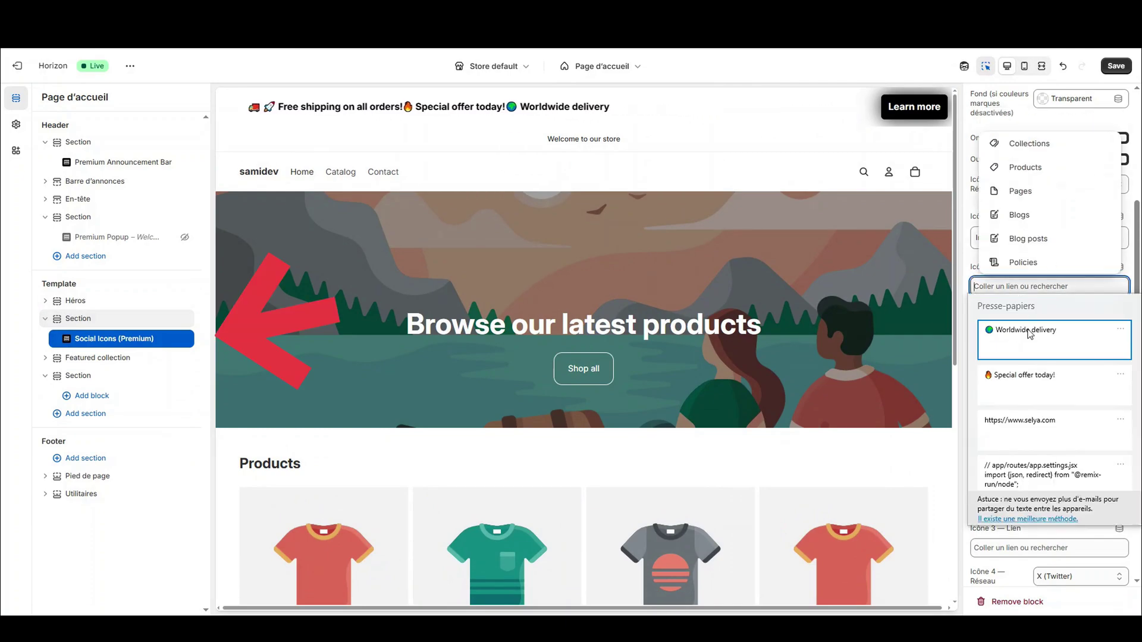
pyautogui.write('https://www.selya.com')
pyautogui.click(991, 239)
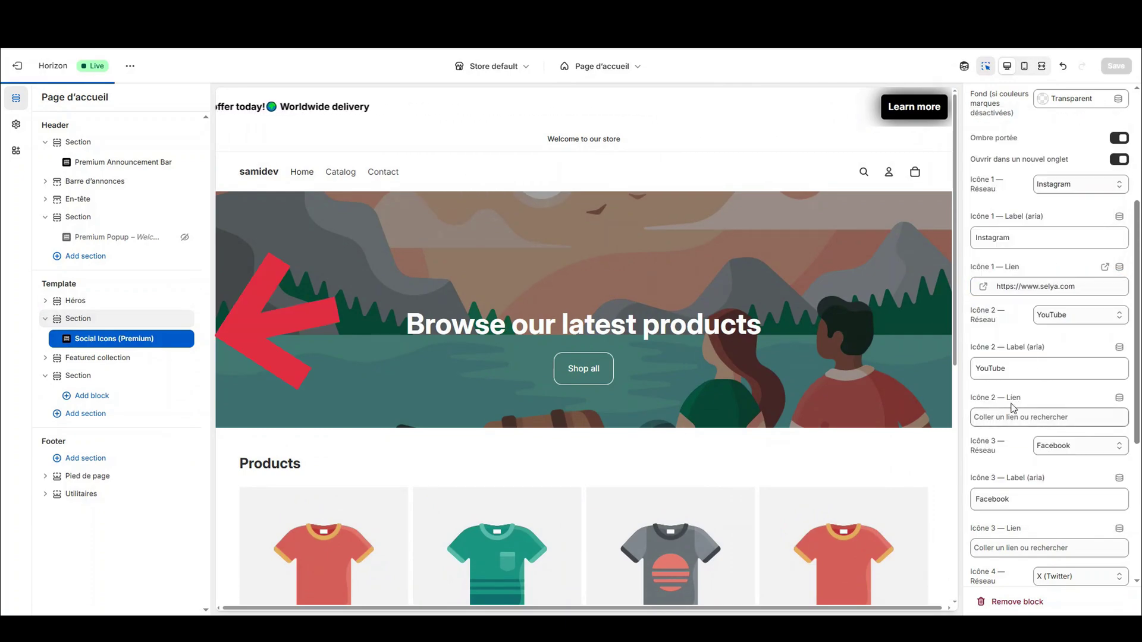
pyautogui.click(1010, 417)
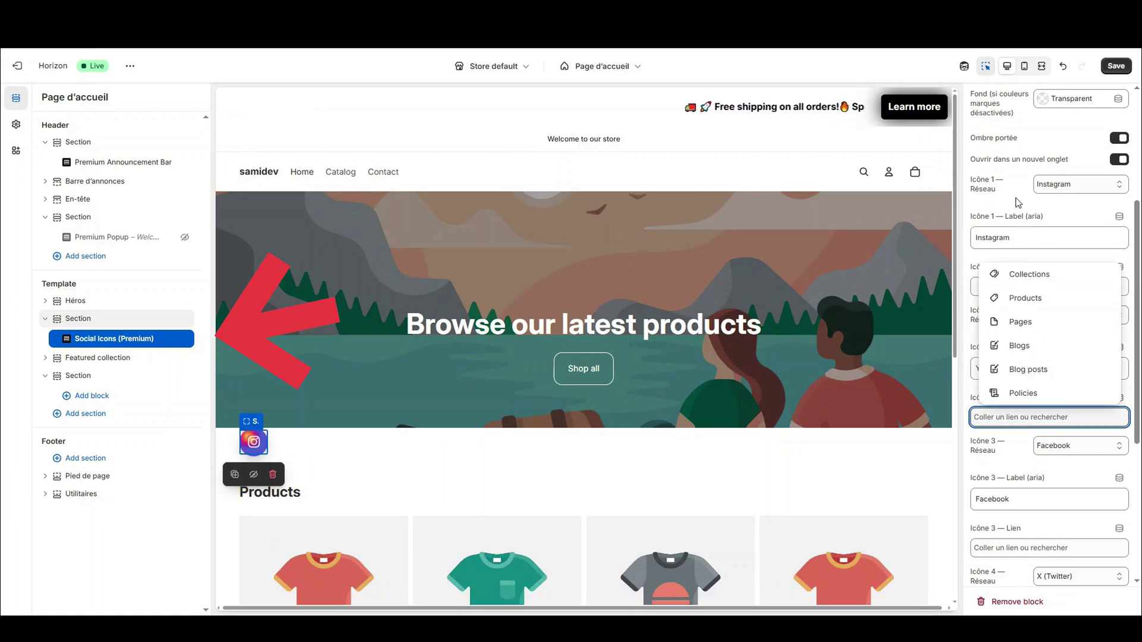
pyautogui.write('https://www.selya.com')
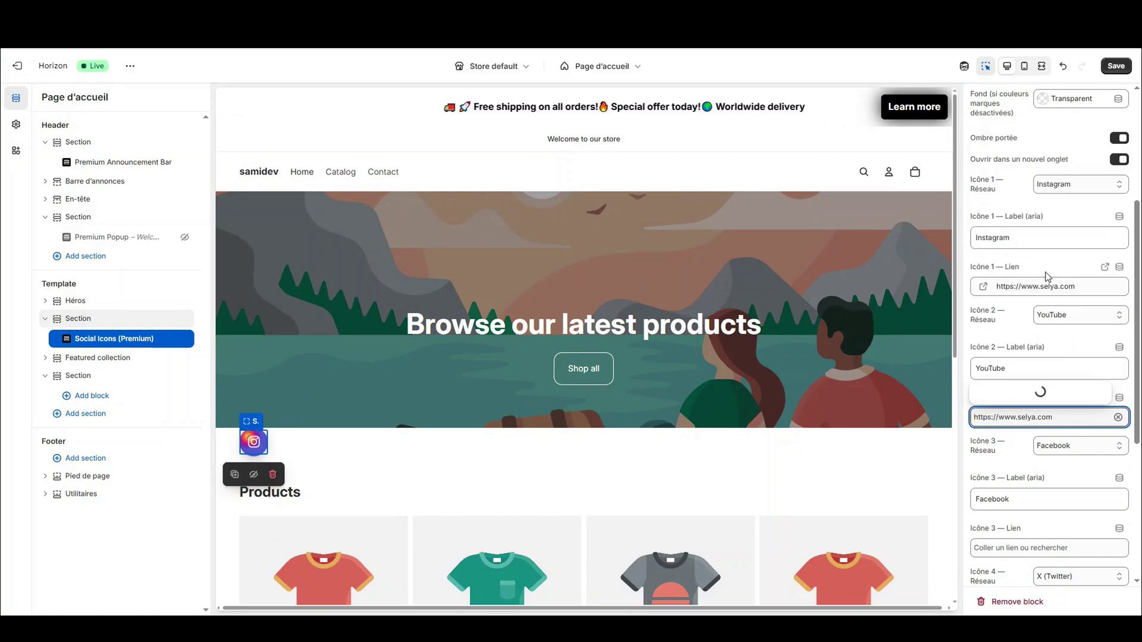
pyautogui.click(994, 369)
pyautogui.scroll(-2, 1006, 416)
pyautogui.click(1007, 431)
pyautogui.write('https://www.selya.com')
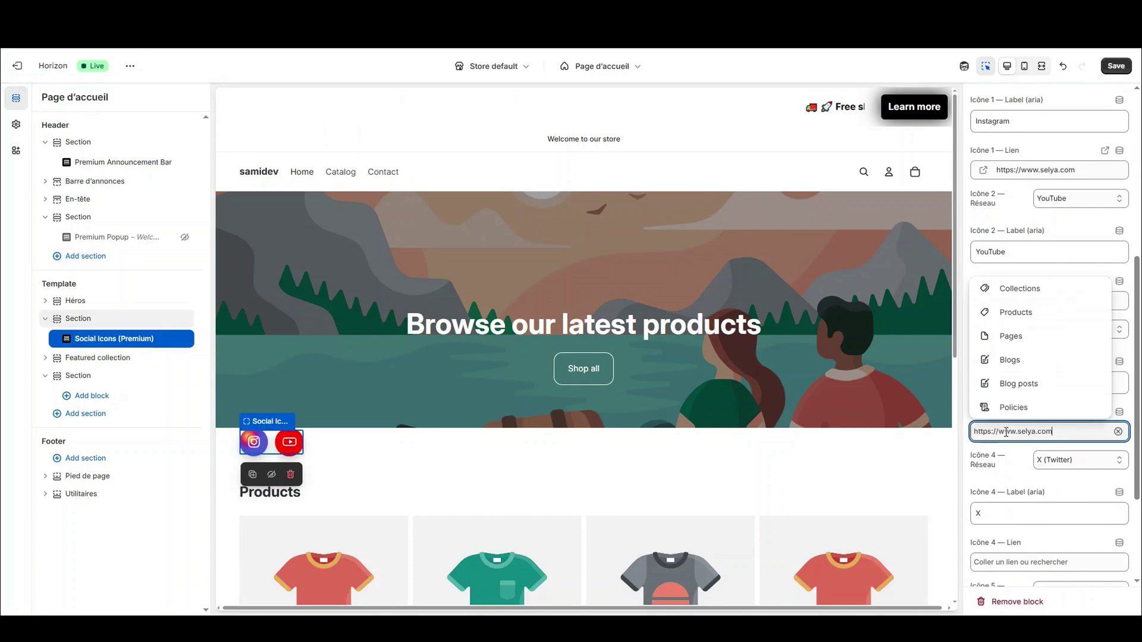
pyautogui.click(1005, 384)
pyautogui.scroll(-2, 1023, 428)
pyautogui.click(1042, 443)
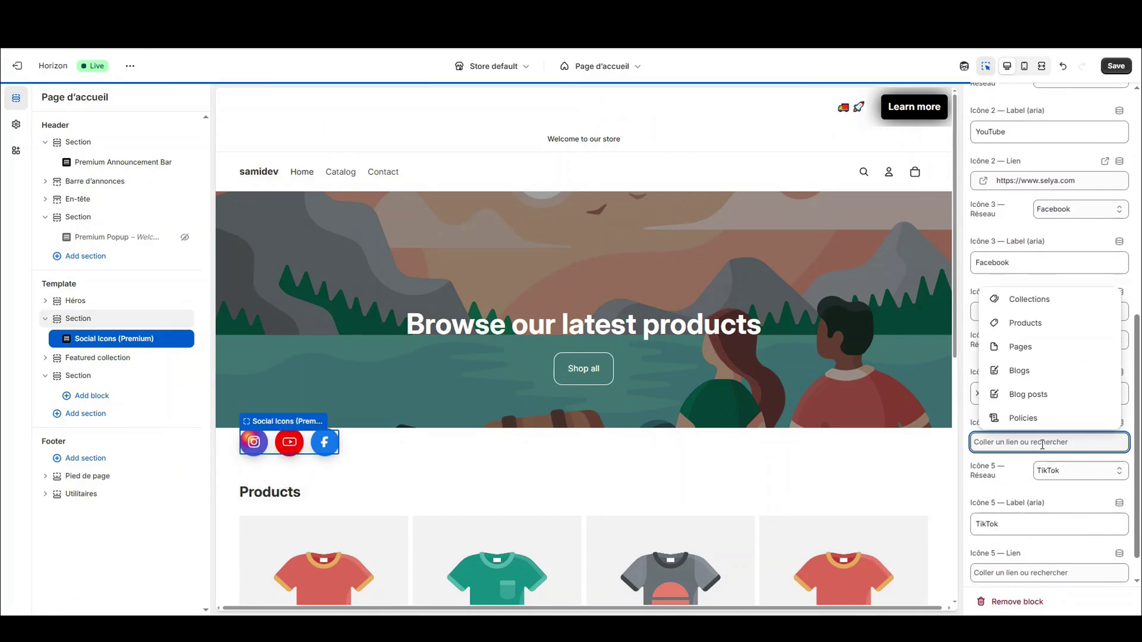
pyautogui.write('https://www.selya.com')
pyautogui.click(1007, 395)
pyautogui.scroll(-2, 1071, 459)
pyautogui.click(1019, 538)
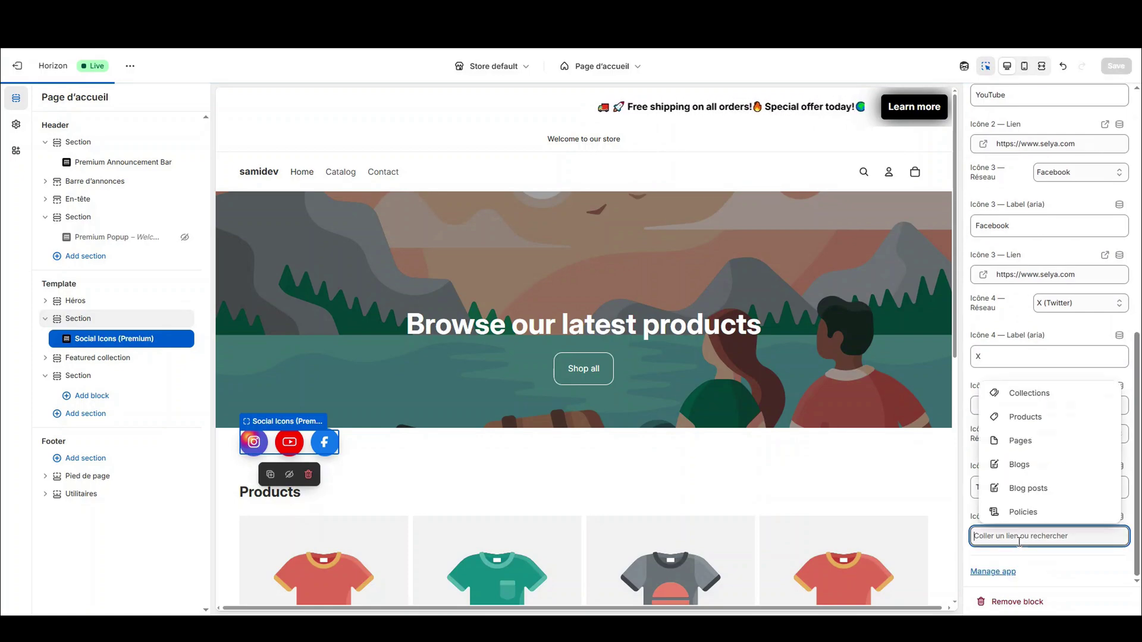
pyautogui.write('https://www.selya.com')
pyautogui.click(1030, 492)
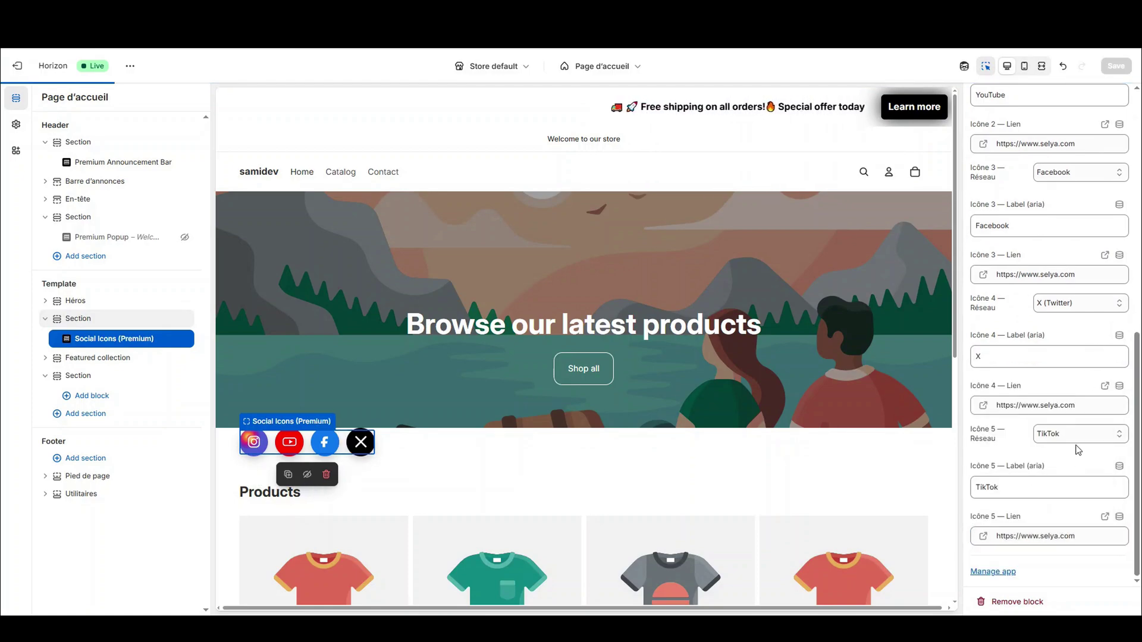
pyautogui.click(1079, 441)
pyautogui.click(1070, 507)
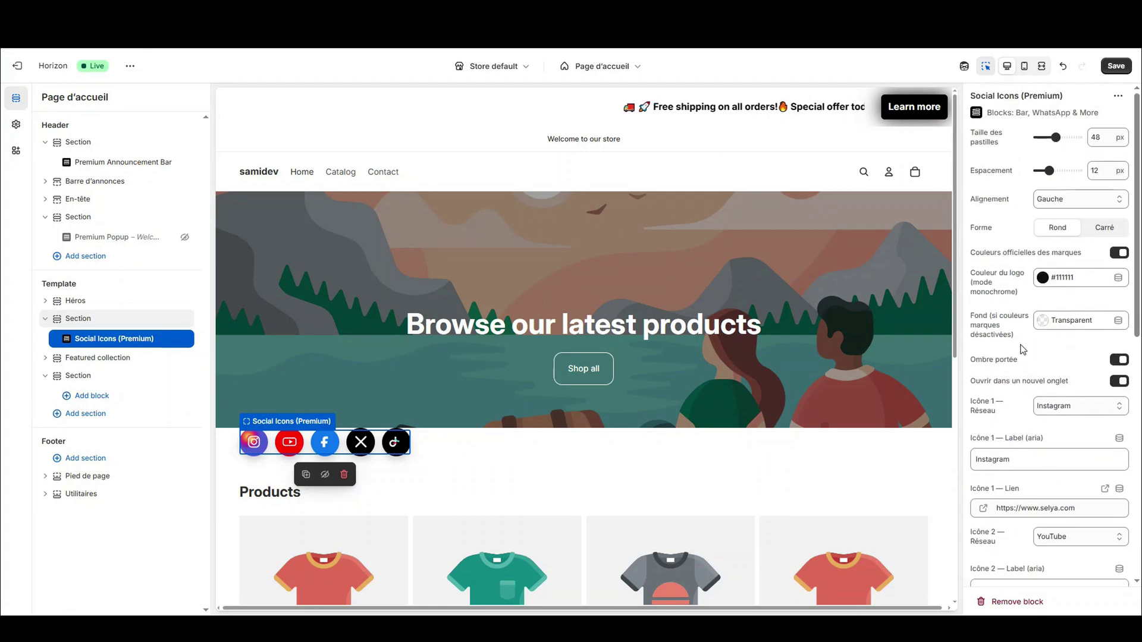
# Step: Set the social icons section's alignment to Centre
pyautogui.click(632, 454)
pyautogui.click(1067, 205)
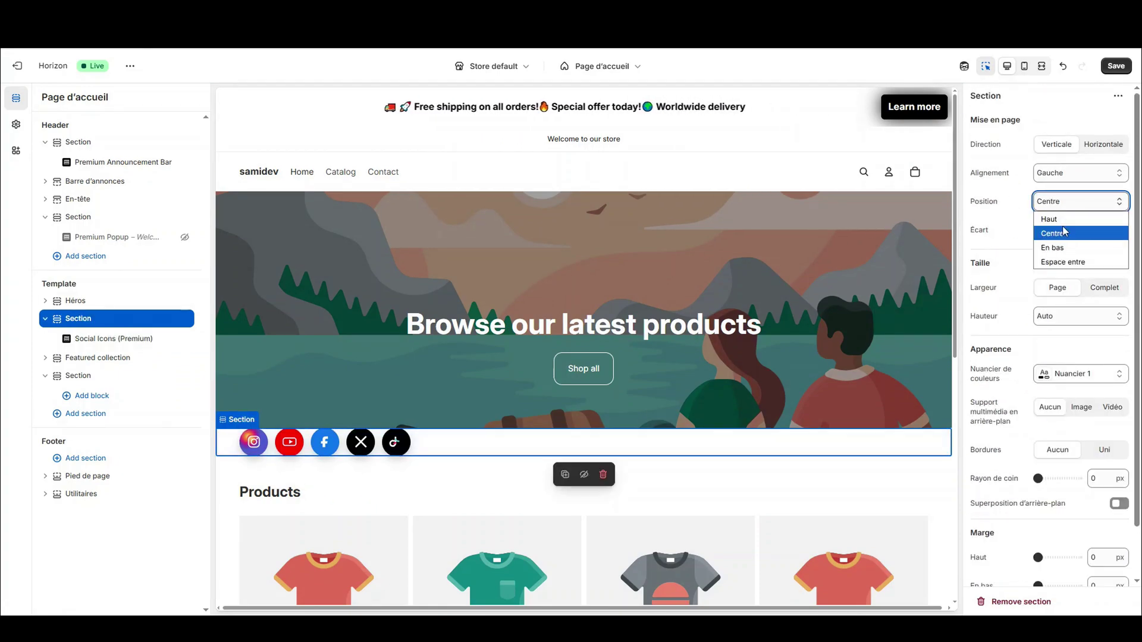
pyautogui.click(1071, 173)
pyautogui.click(1062, 207)
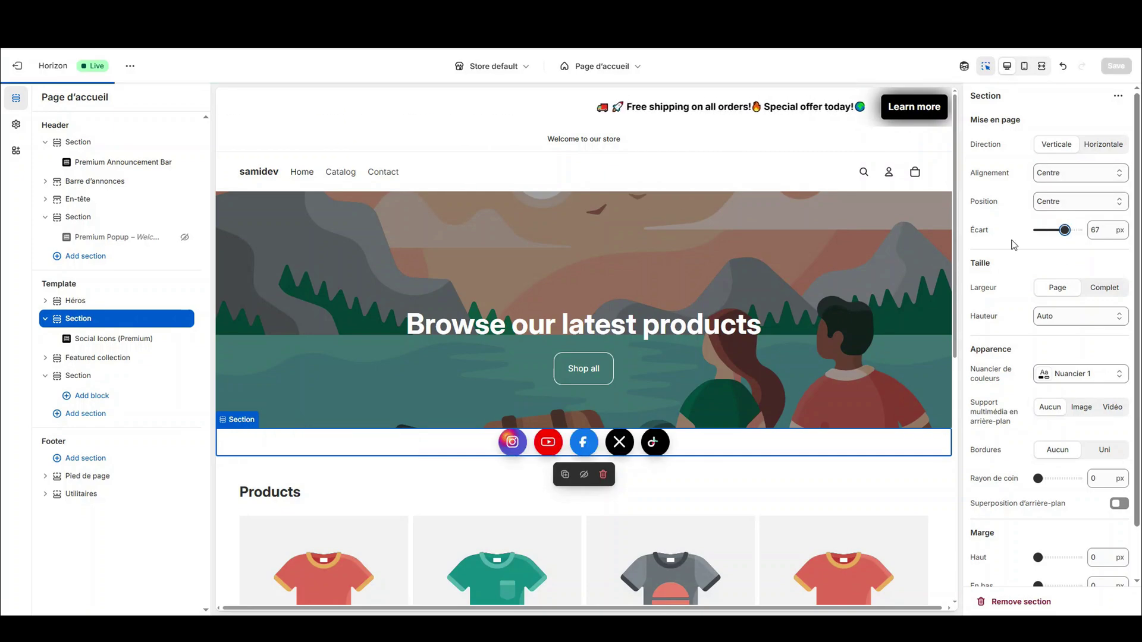
# Step: Enlarge the social icons and increase their spacing, then save
pyautogui.click(654, 442)
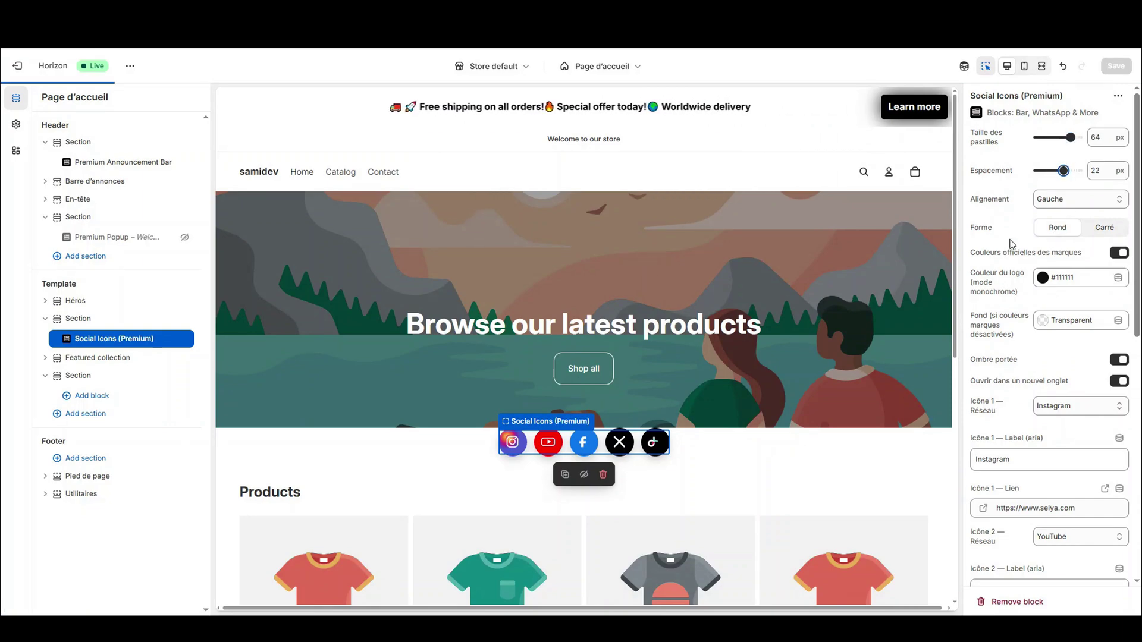
pyautogui.scroll(-10, 1001, 235)
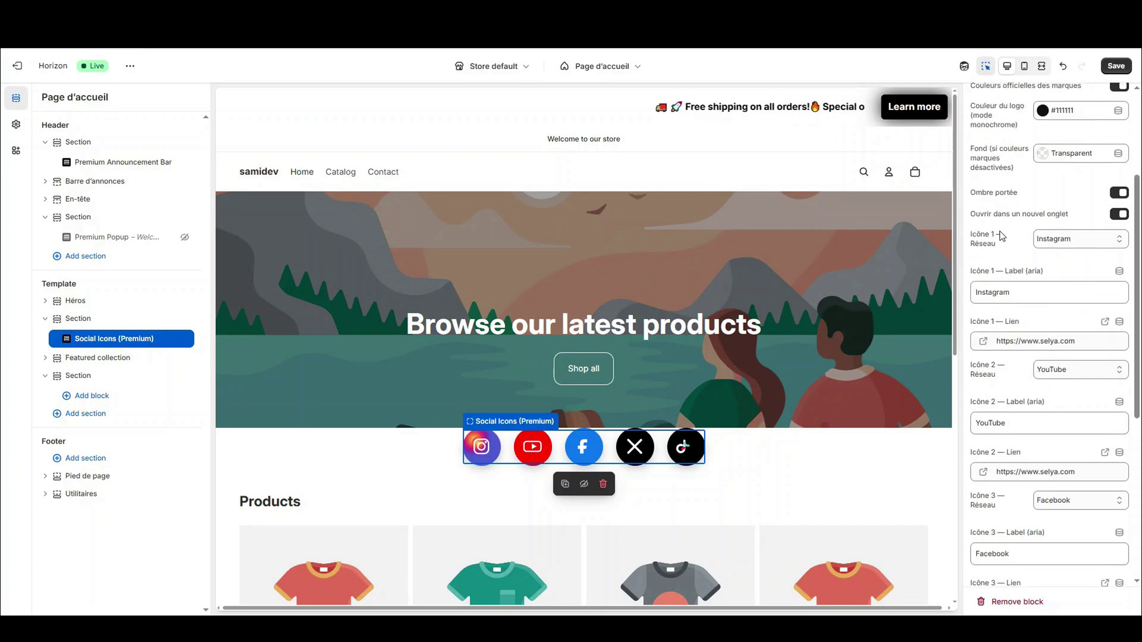
pyautogui.scroll(10, 1004, 229)
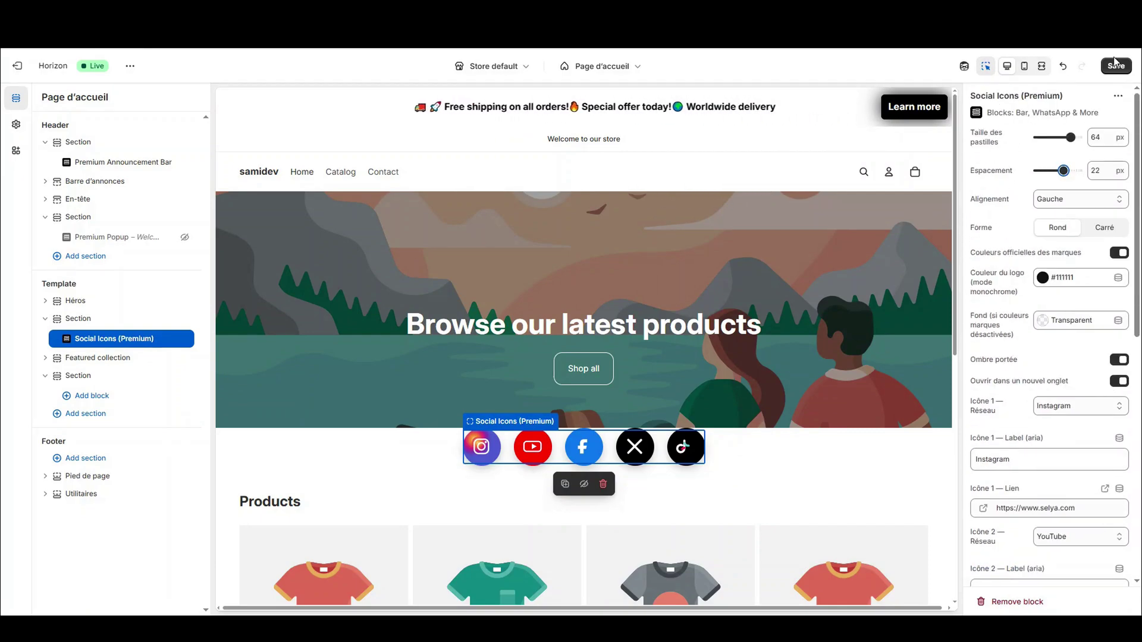
pyautogui.click(1117, 66)
# Step: Give the section a 54 px top margin and 49 px bottom margin, and save
pyautogui.click(390, 452)
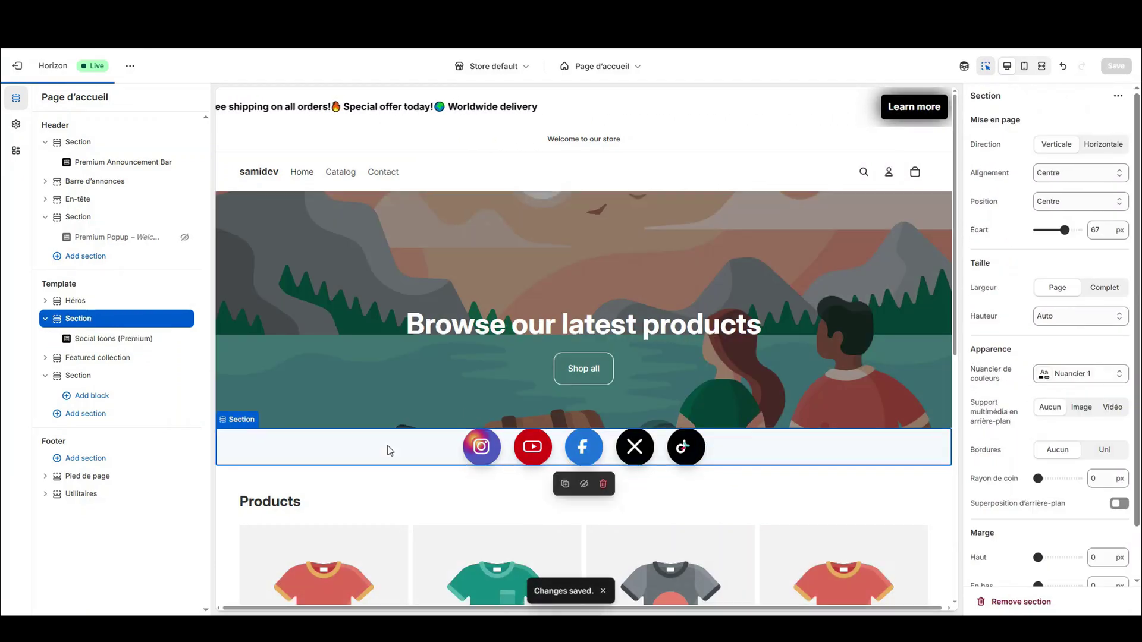
pyautogui.scroll(-1, 1036, 289)
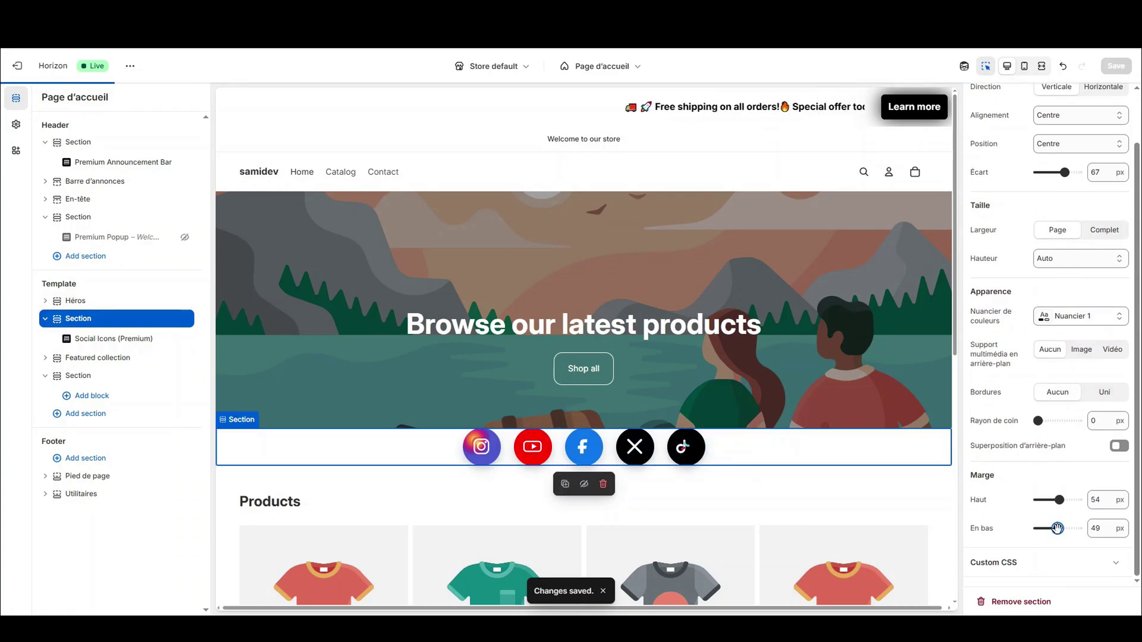
pyautogui.click(1123, 67)
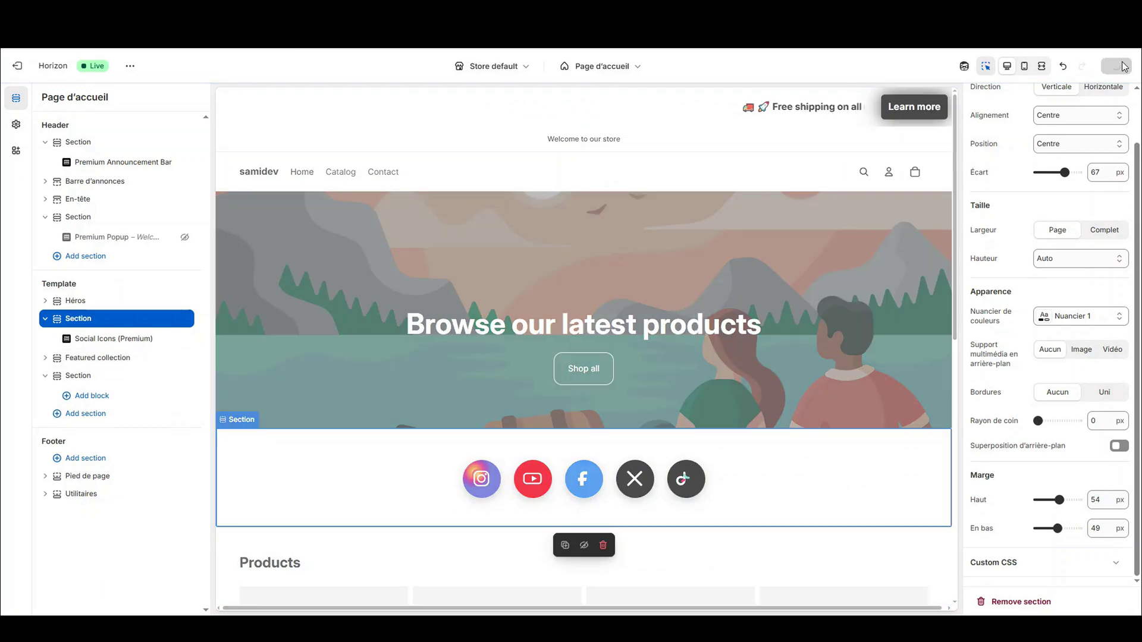
pyautogui.scroll(-5, 721, 298)
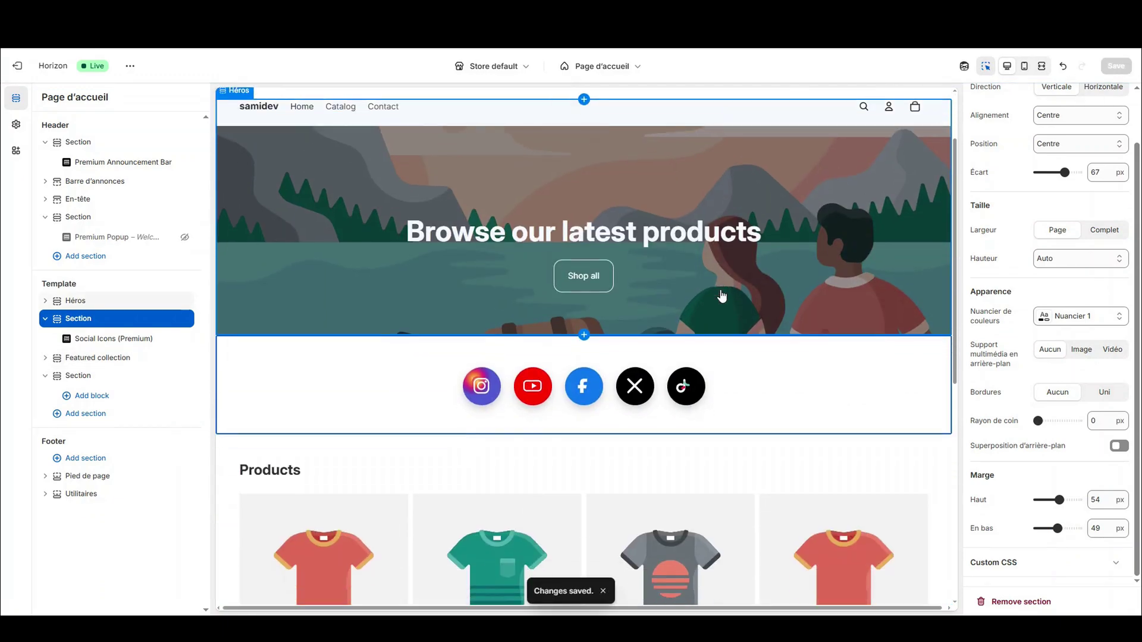
pyautogui.scroll(5, 722, 298)
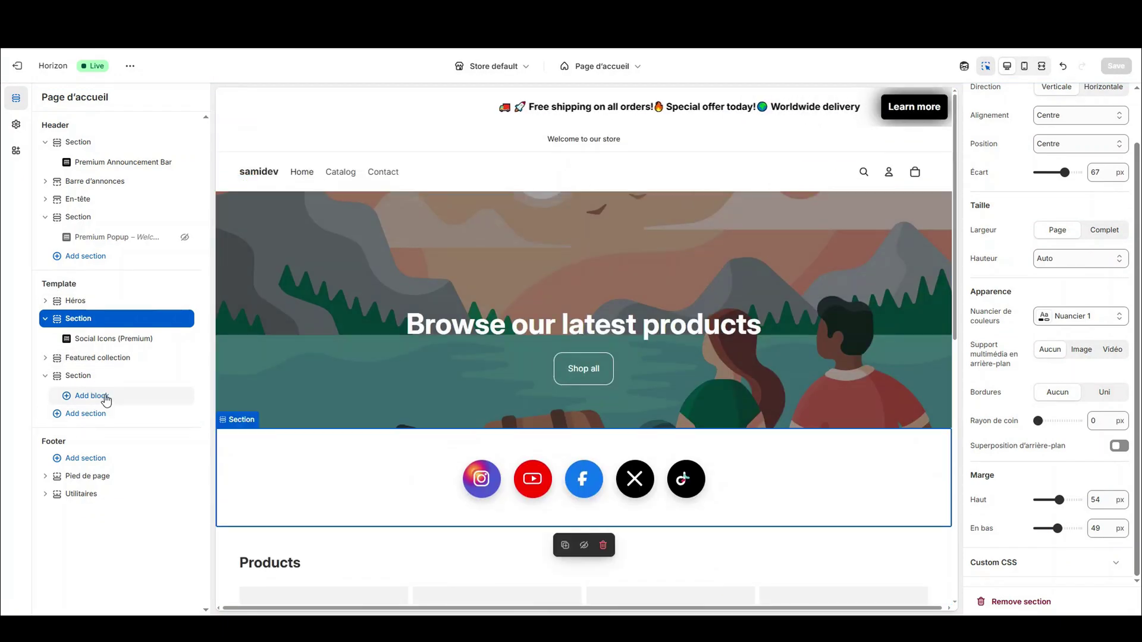
# Step: Delete the empty section below Featured collection and add a WhatsApp Sticky (Premium) section
pyautogui.click(169, 376)
pyautogui.click(105, 377)
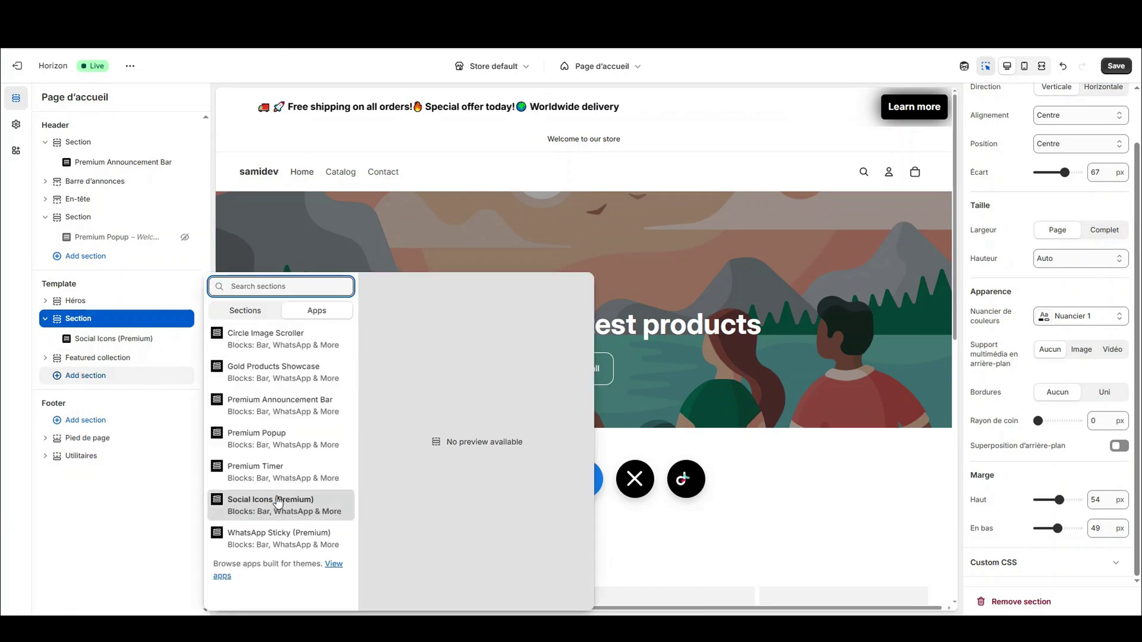
pyautogui.click(262, 538)
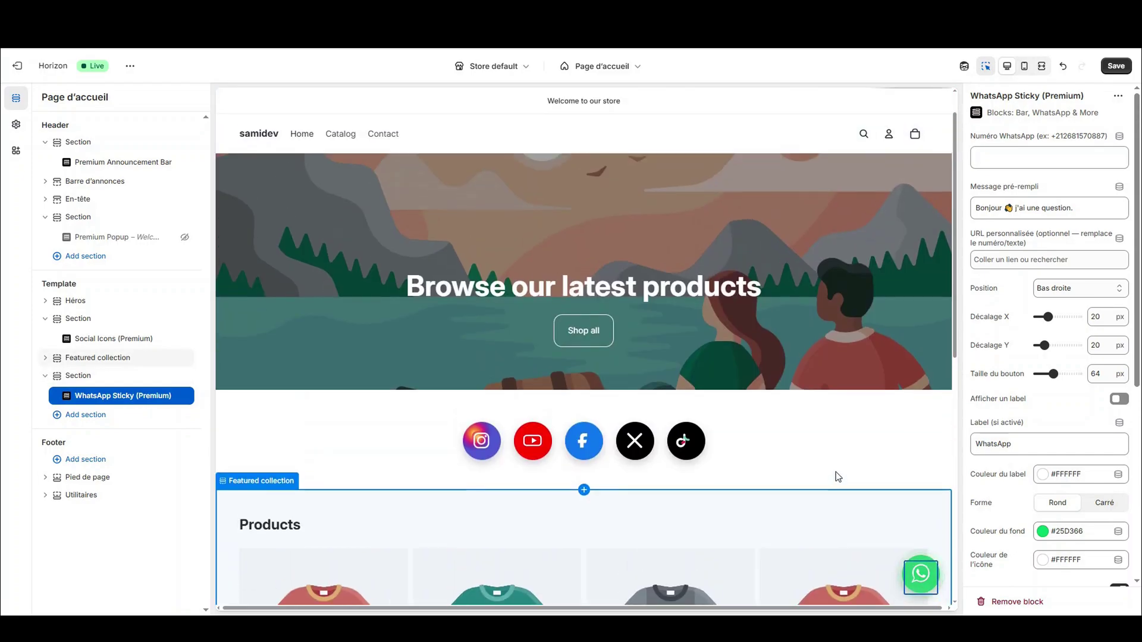
# Step: Position the WhatsApp button at Bas gauche (bottom left), save, and preview the storefront
pyautogui.click(1080, 288)
pyautogui.click(1074, 318)
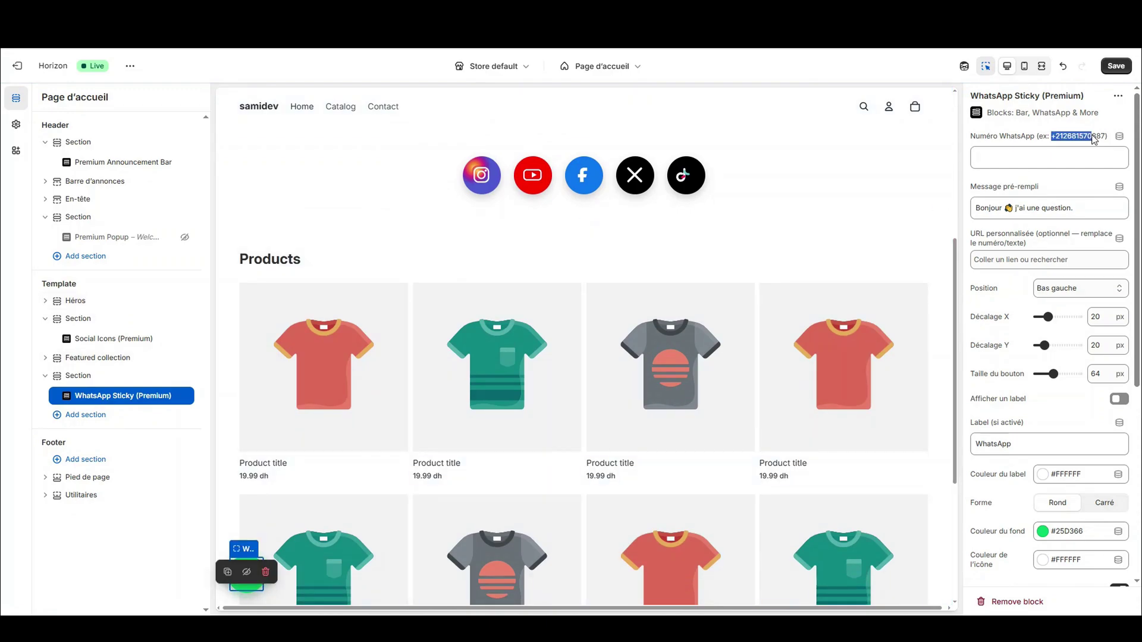
pyautogui.click(1115, 66)
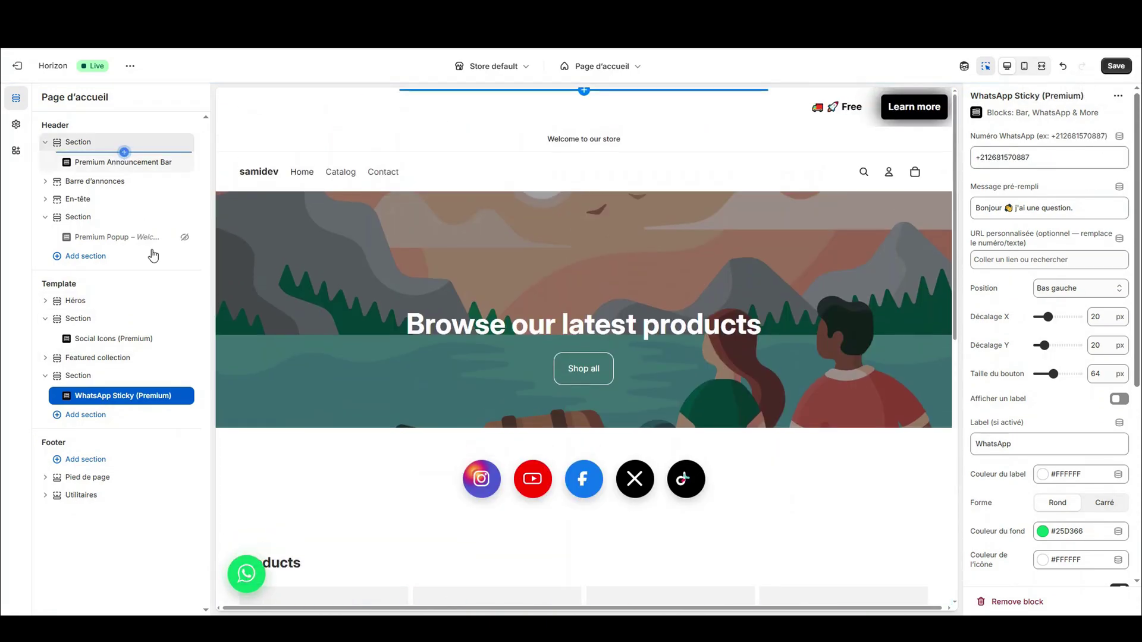
pyautogui.click(130, 65)
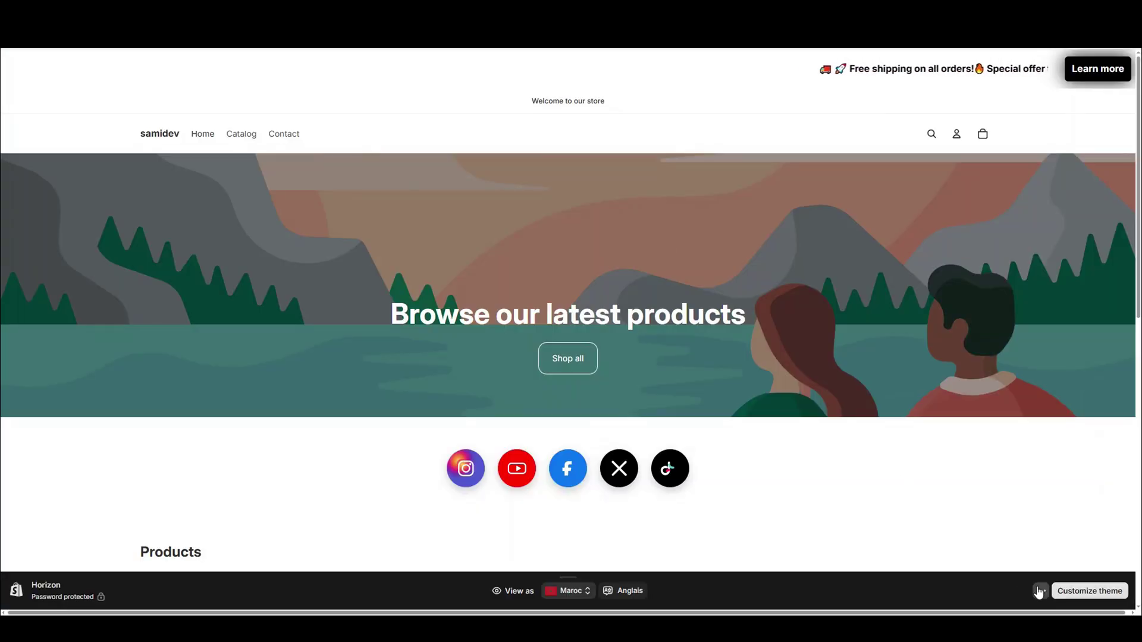
# Step: Hide the preview bar, save the theme, and view the live storefront
pyautogui.click(1039, 592)
pyautogui.click(1048, 563)
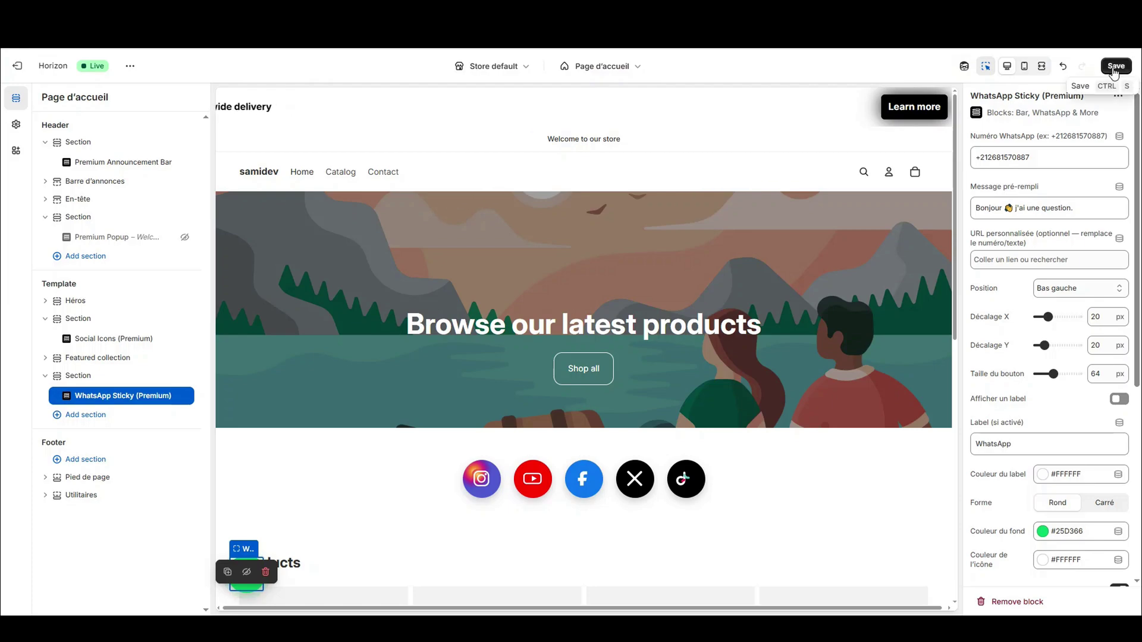
pyautogui.click(1114, 69)
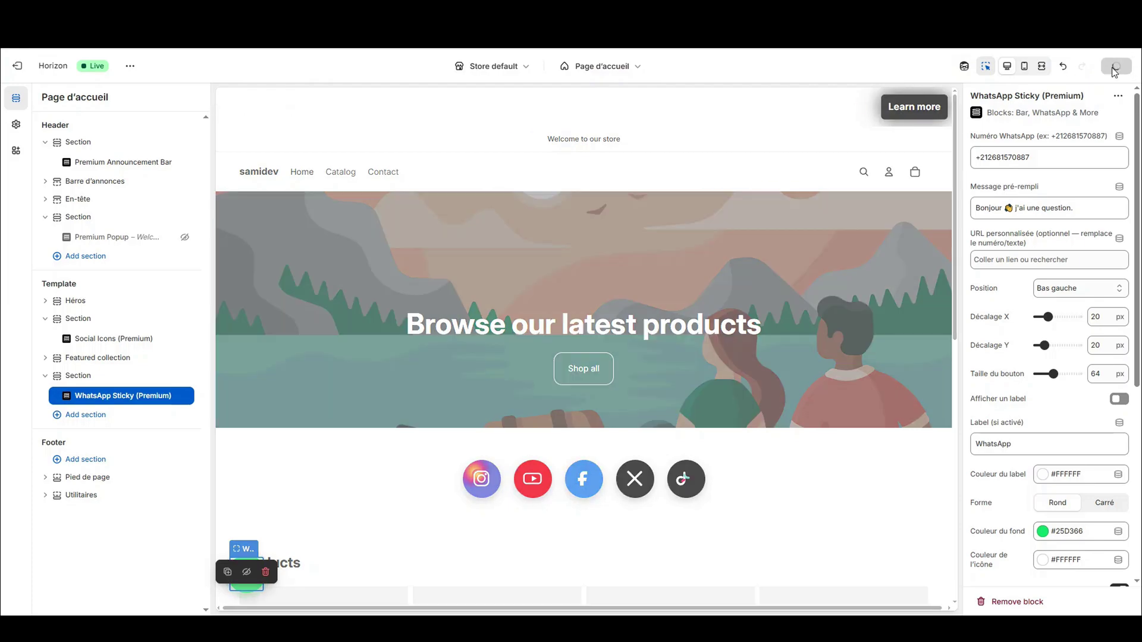
pyautogui.click(684, 37)
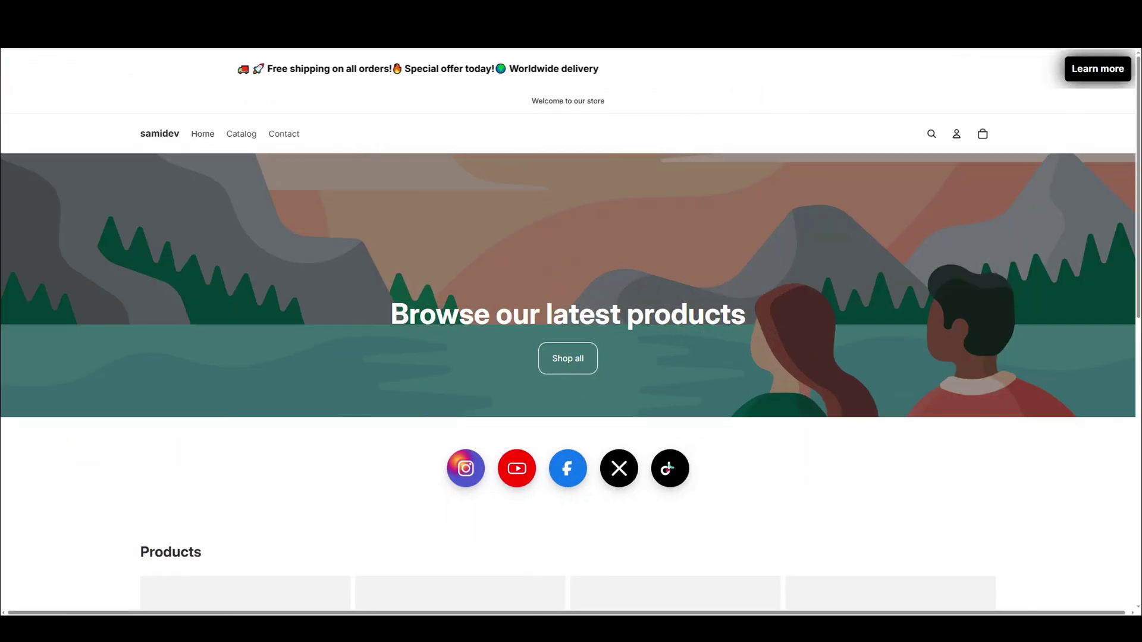